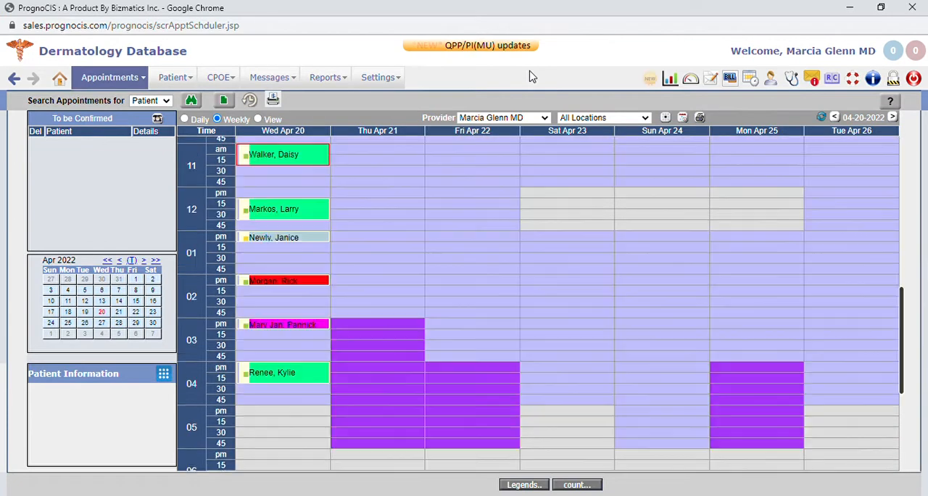
Switch the appointment schedule to the daily view, check the side-by-side view of all providers, and return to the daily view
click(184, 119)
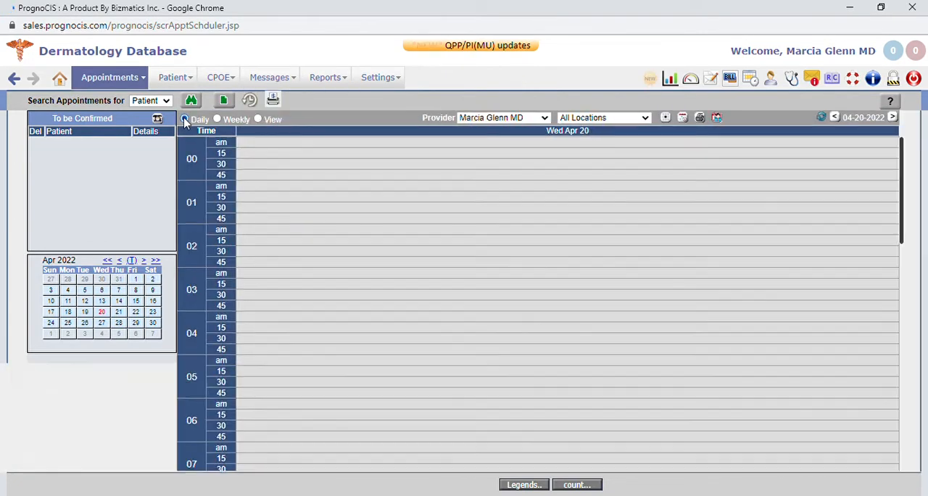
click(258, 119)
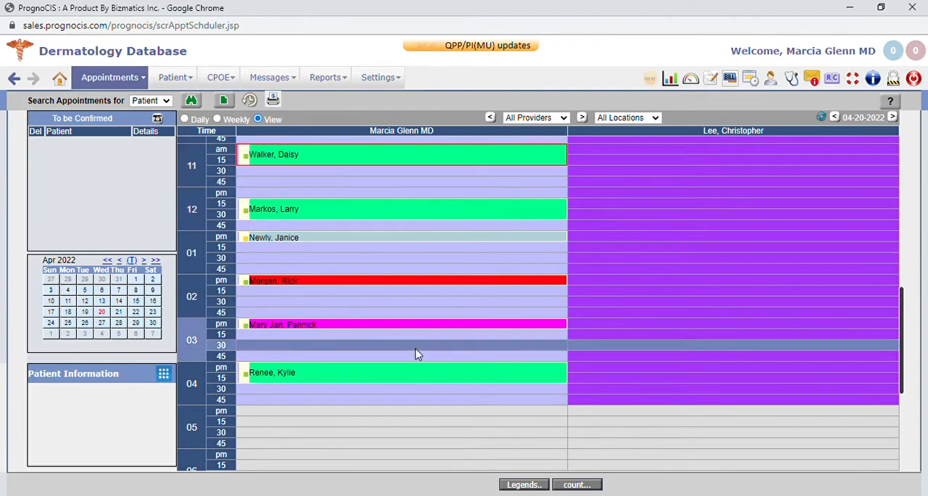
click(184, 119)
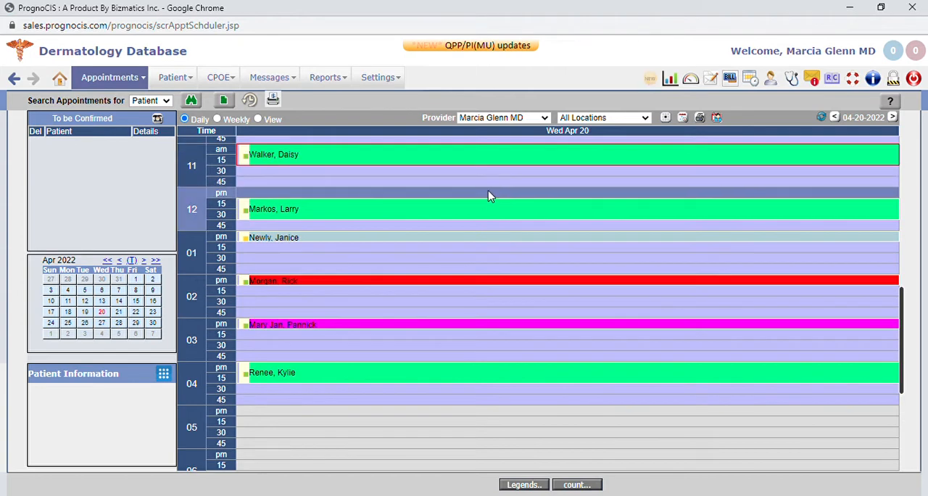
Start a new appointment in the 11:45 am slot on 04-20-2022 and select the existing patient for it
click(368, 187)
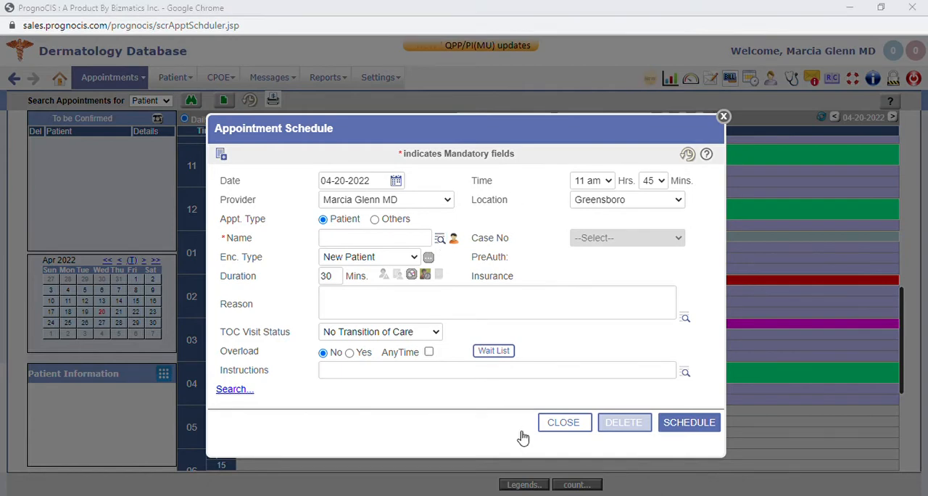
click(557, 206)
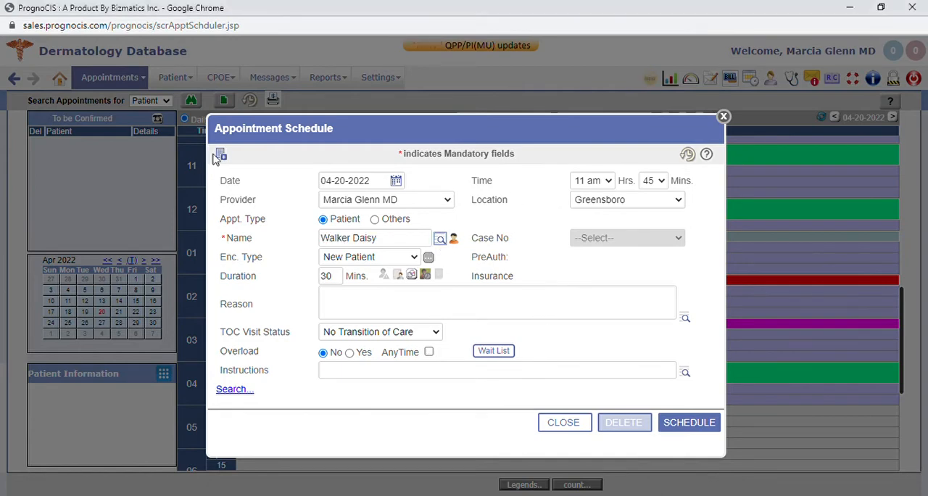
Look over the blank new patient form, close it, and check the appointment's encounter type and reason fields
click(221, 155)
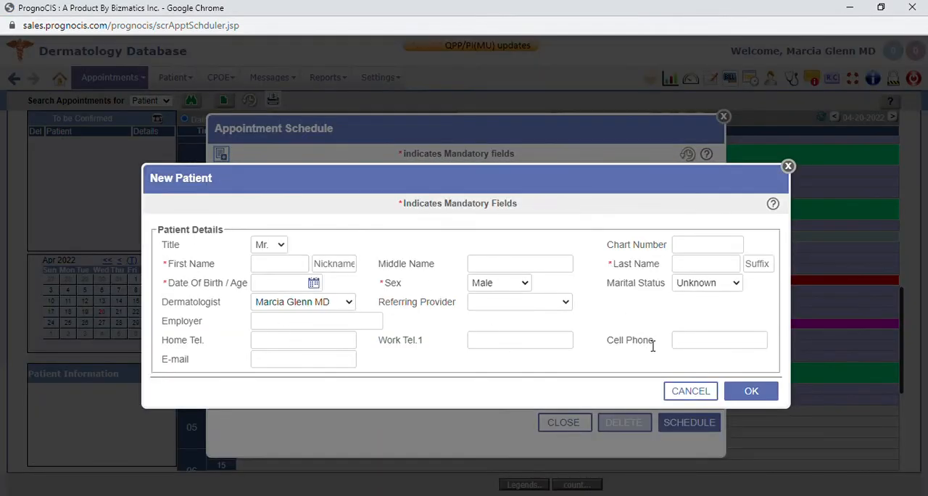
click(788, 167)
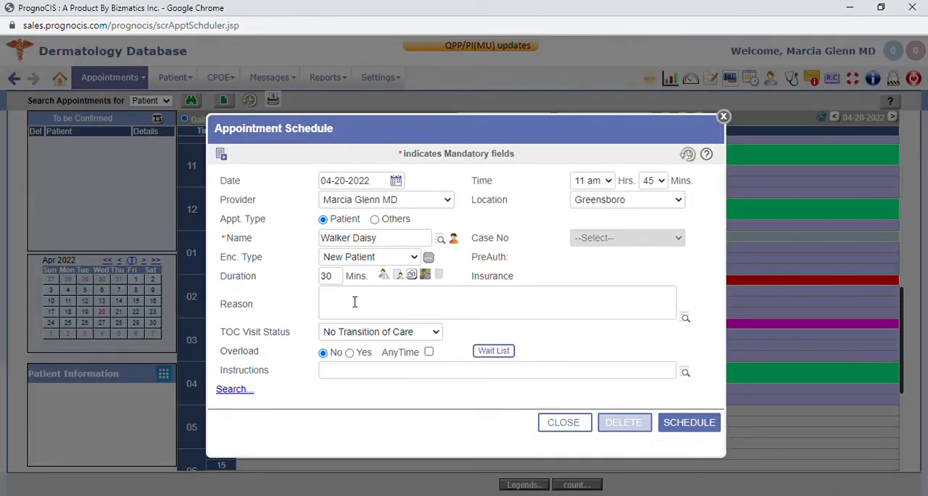
click(357, 259)
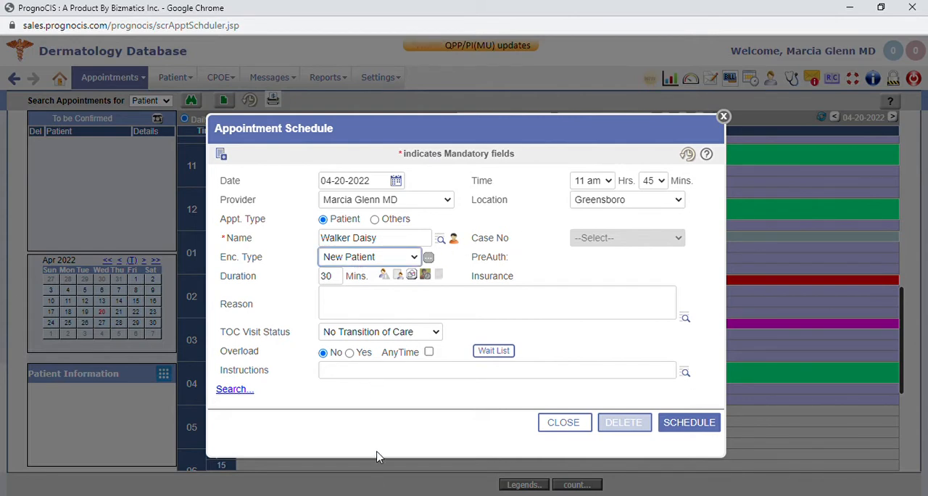
click(542, 219)
click(370, 305)
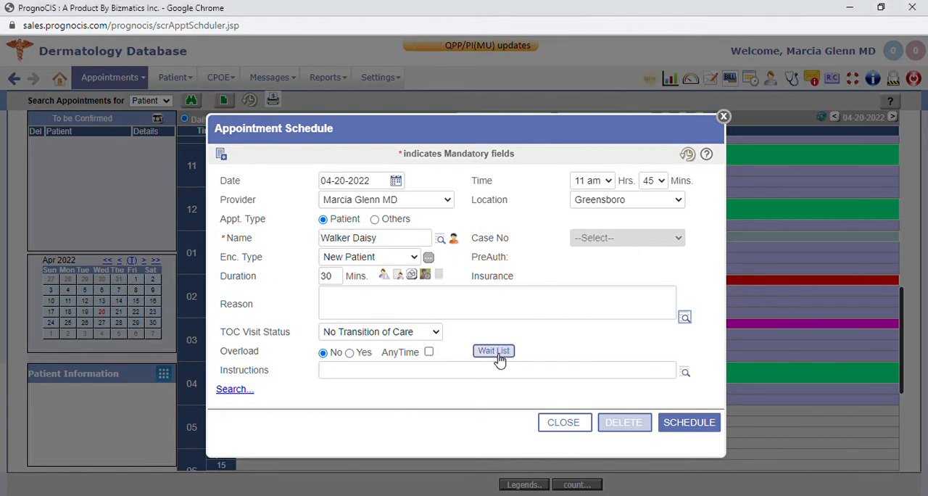
Find the earliest openings excluding Monday, Wednesday and Sunday, leave the search, and schedule the 30-minute New Patient appointment at 11:45 am
click(238, 391)
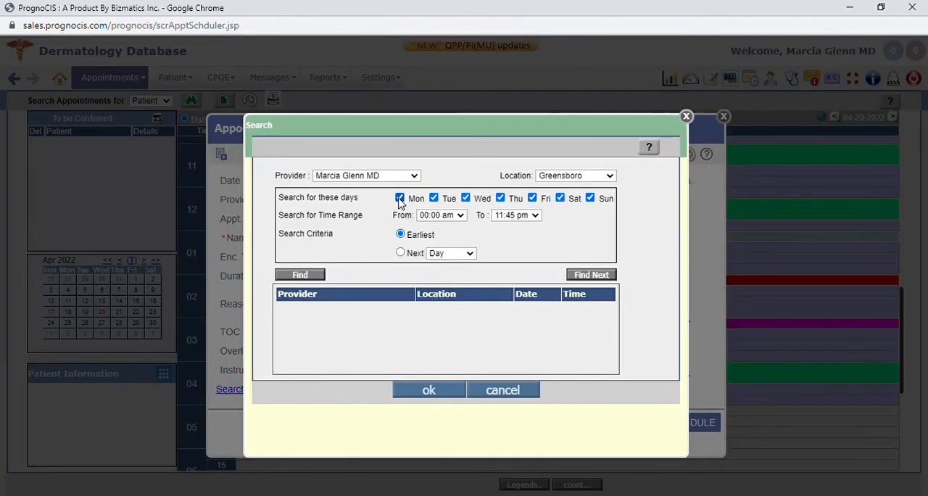
click(399, 198)
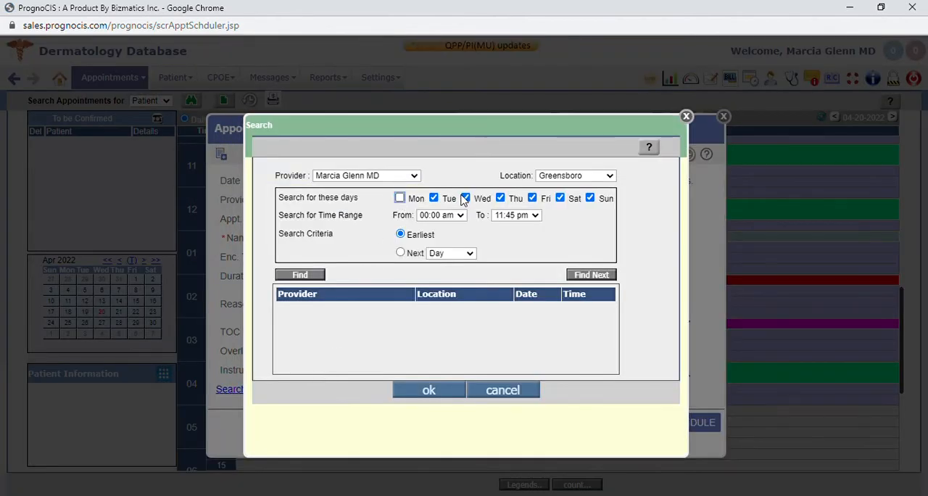
click(465, 198)
click(590, 197)
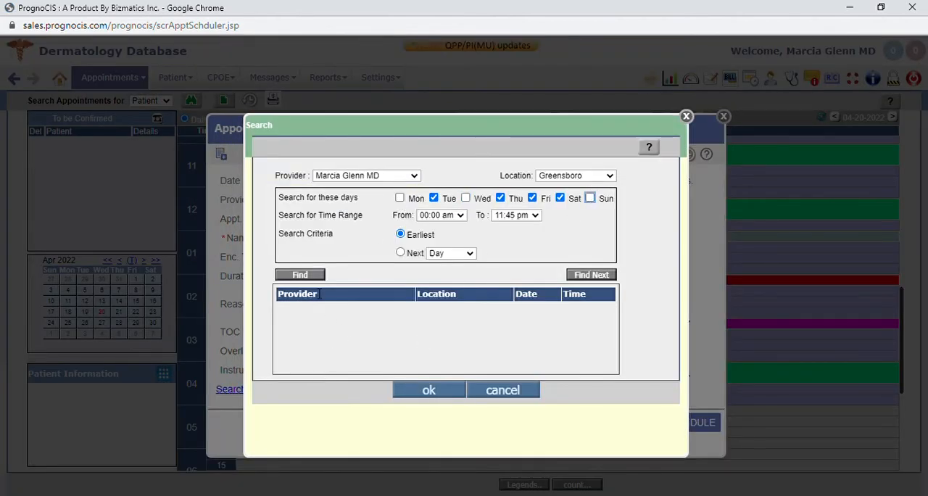
click(300, 274)
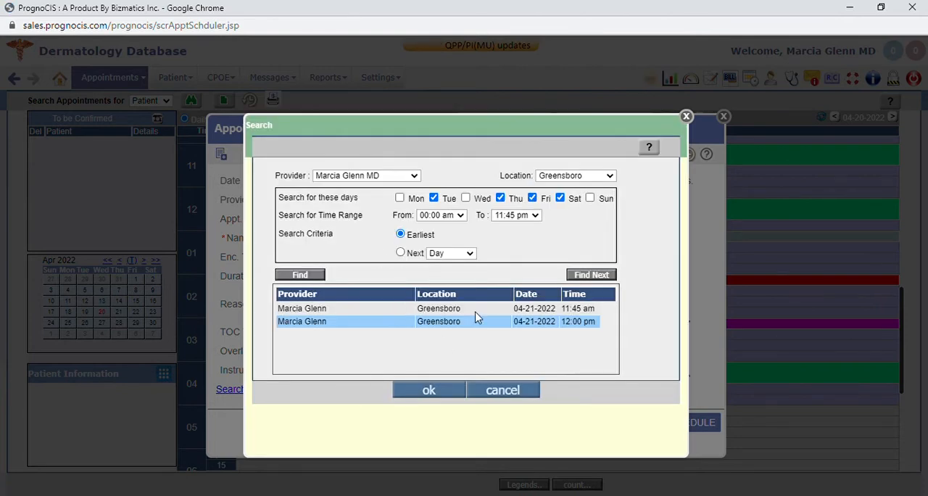
click(686, 117)
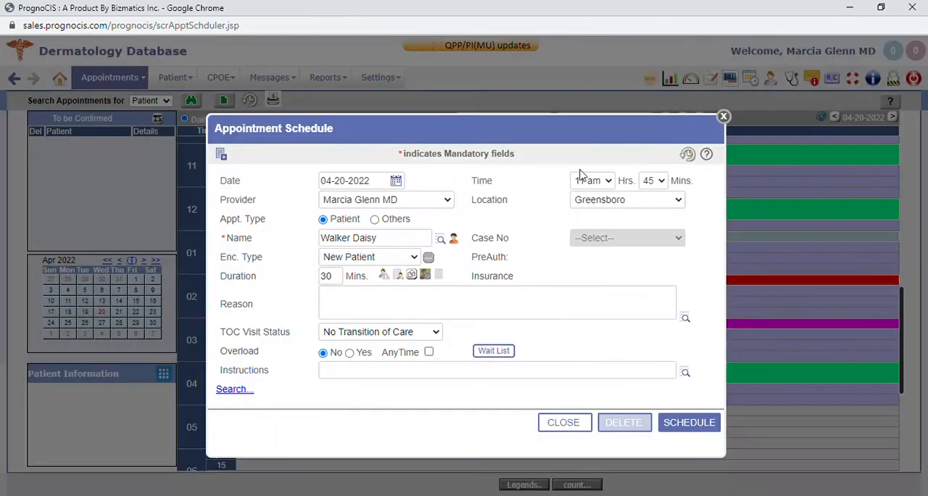
click(692, 428)
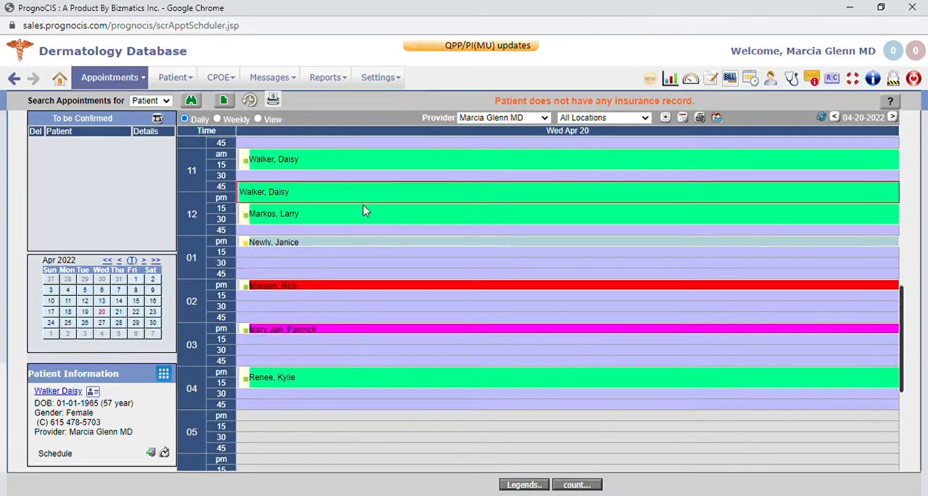
Review the contact, physicians and billing information of the 11:00 am patient, and close the record by accepting it
double_click(327, 160)
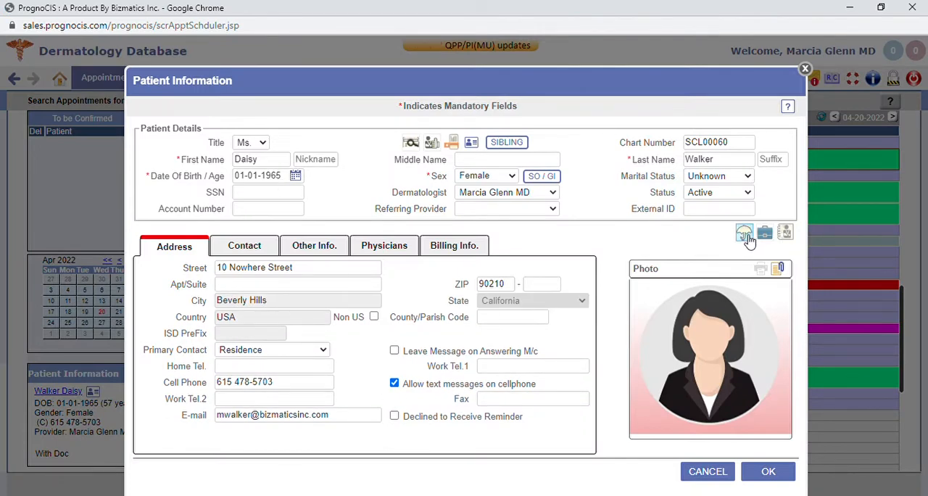
click(261, 247)
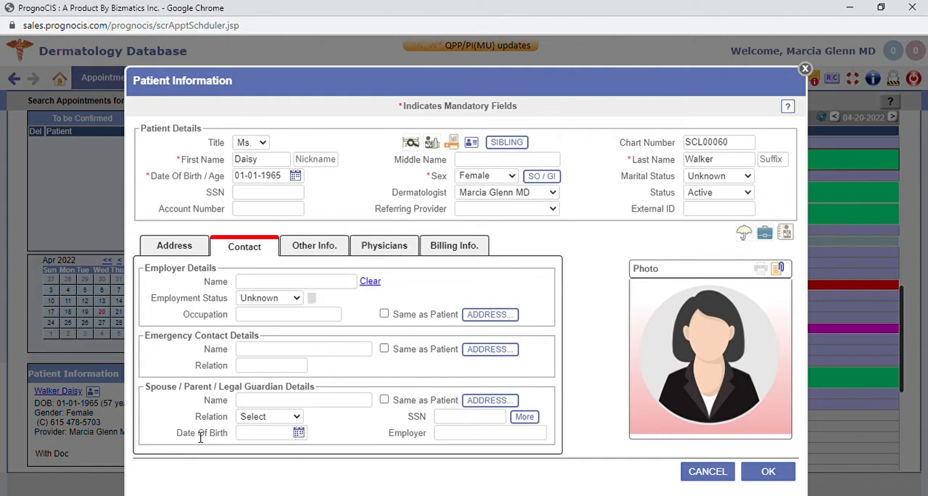
click(386, 246)
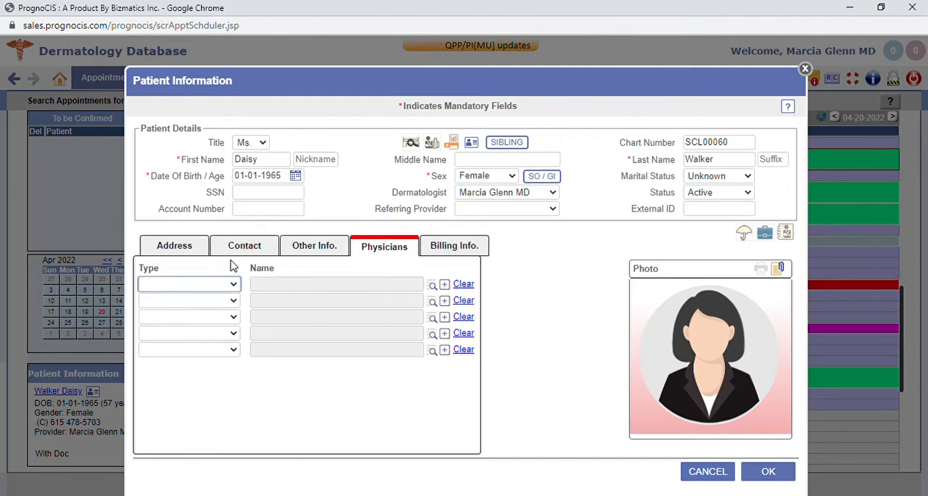
click(483, 250)
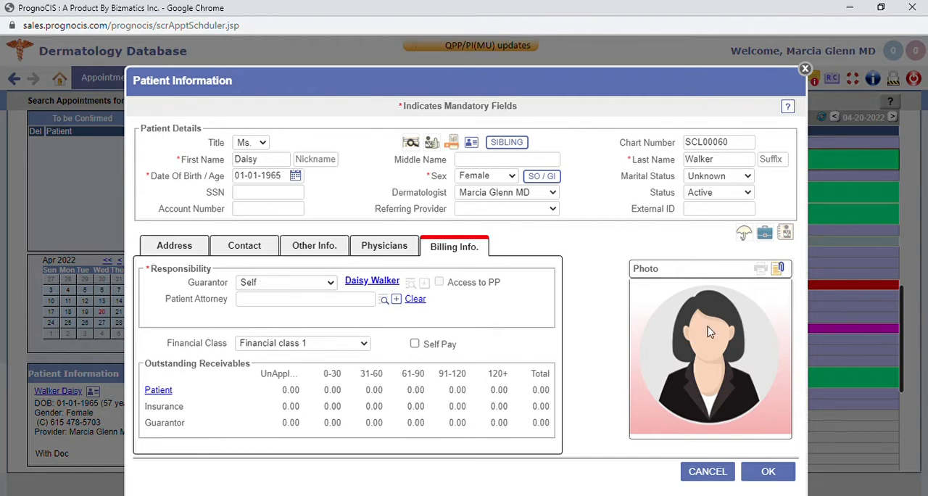
click(769, 472)
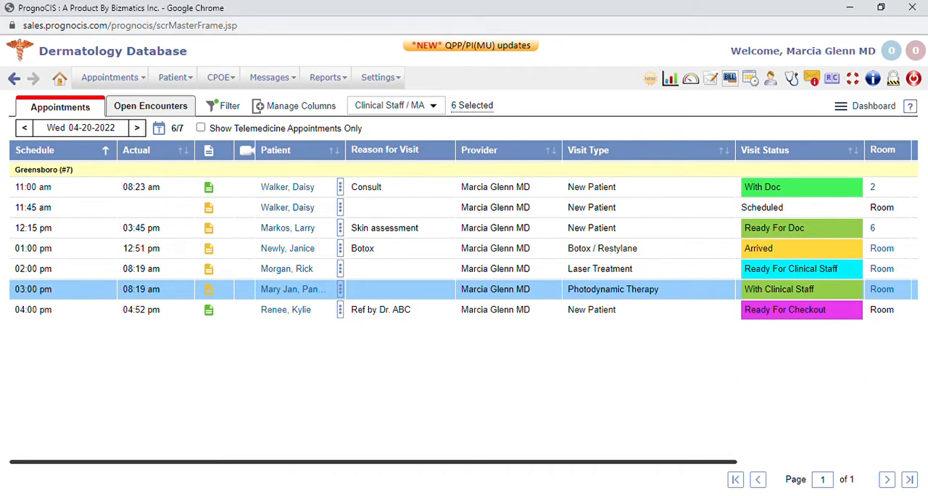
Examine the appointment list's filter choices and its available columns, including the Miscellaneous group, and close both without changes
click(226, 108)
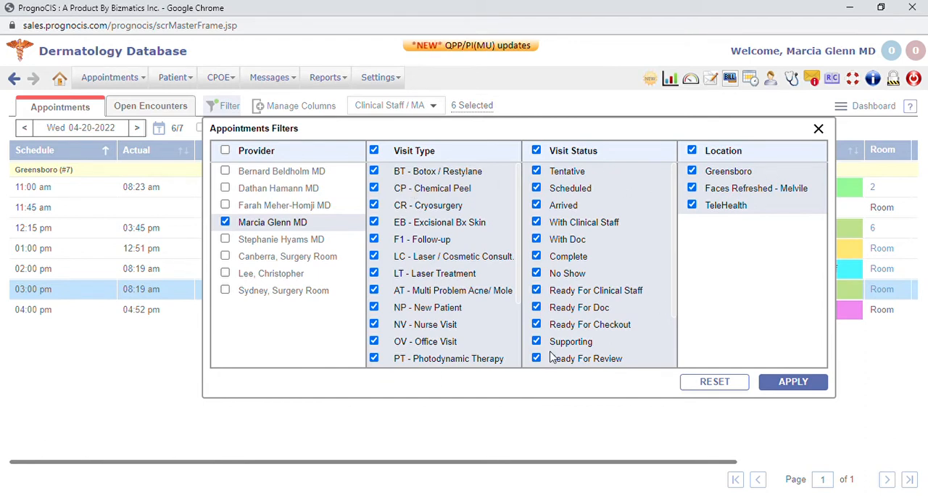
click(818, 129)
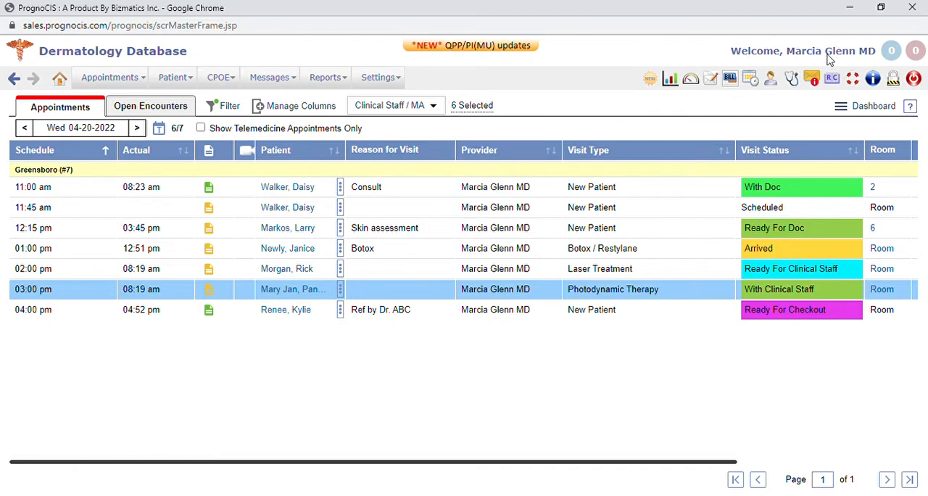
click(312, 107)
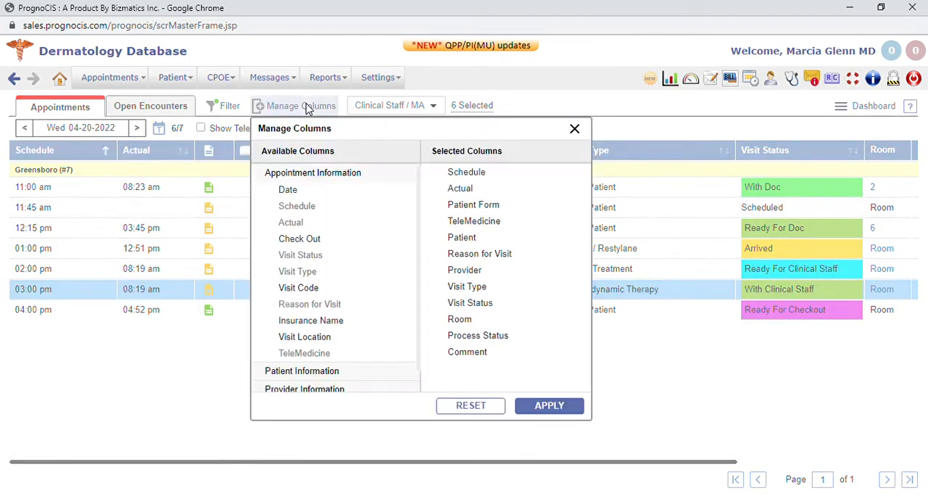
mouse_move(576, 359)
mouse_down()
mouse_move(578, 303)
mouse_move(576, 367)
mouse_up()
scroll(324, 367, down, 1)
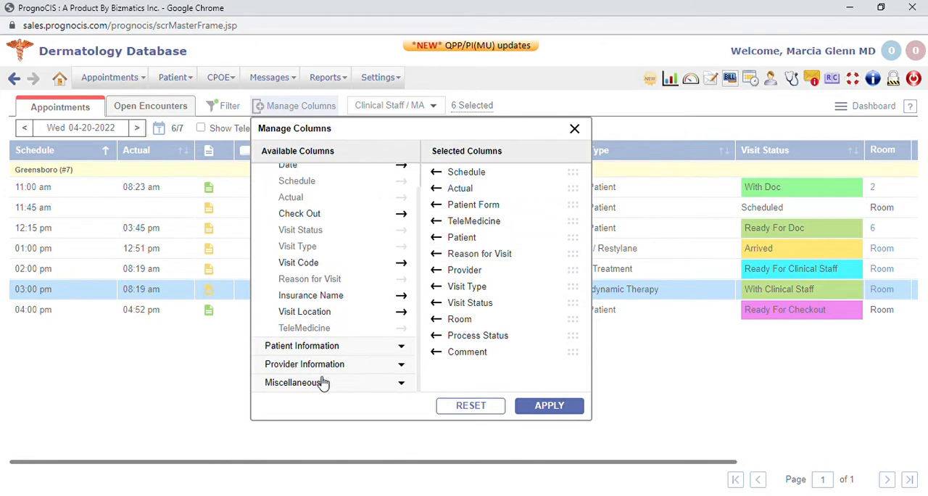
click(316, 385)
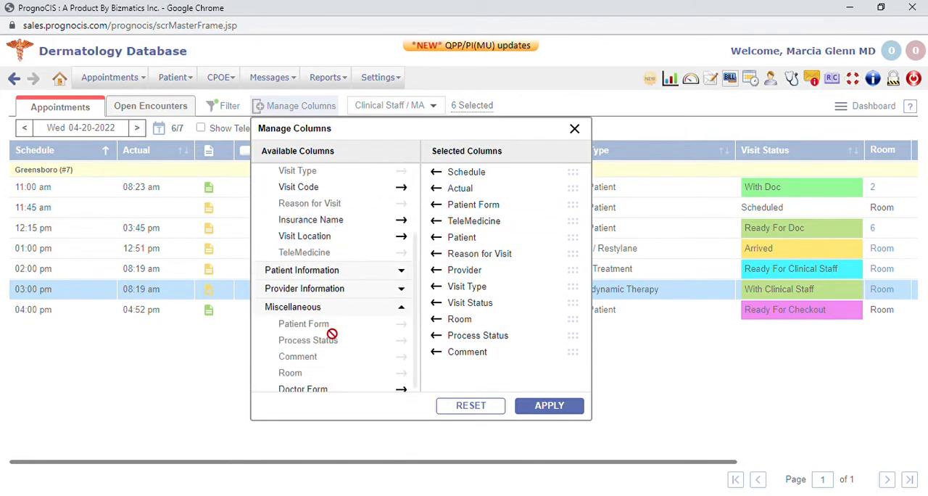
click(575, 129)
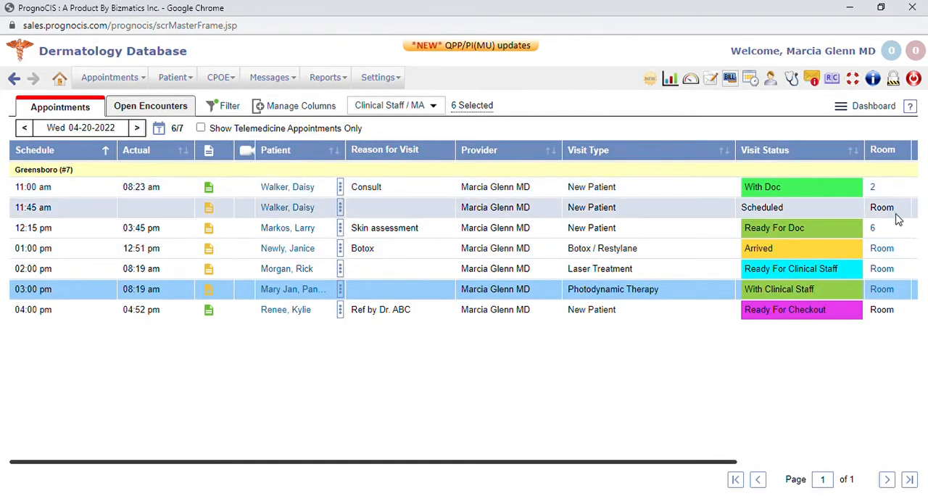
Narrow the Reason for Visit and Visit Type columns and widen the TeleMedicine and Process Status columns in the appointment list
drag(458, 154, 444, 157)
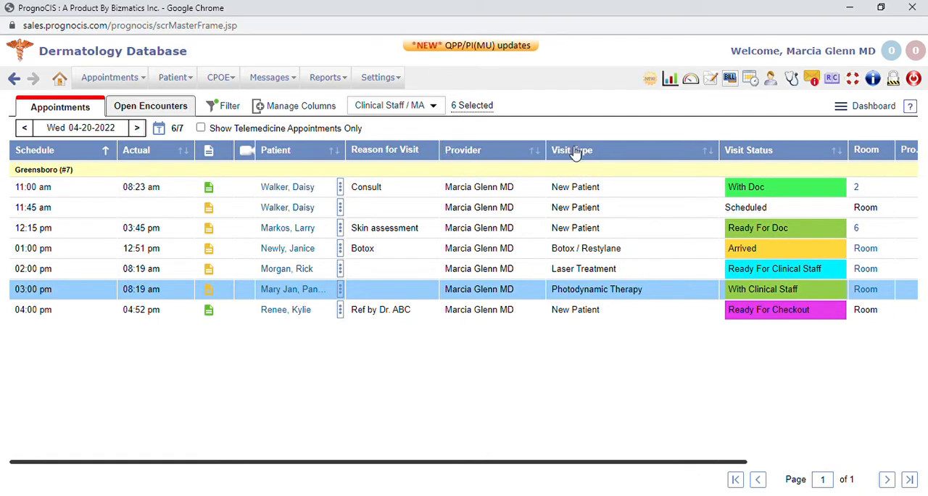
drag(722, 154, 693, 158)
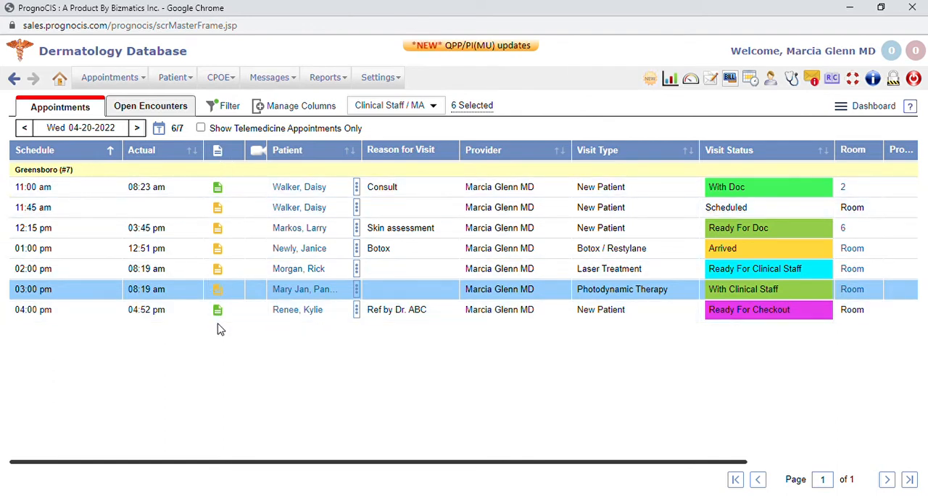
click(224, 193)
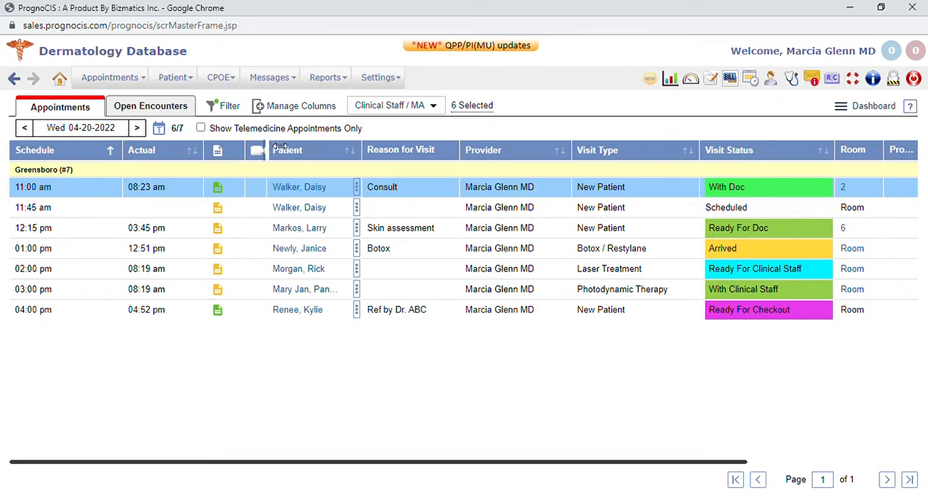
drag(269, 147, 279, 147)
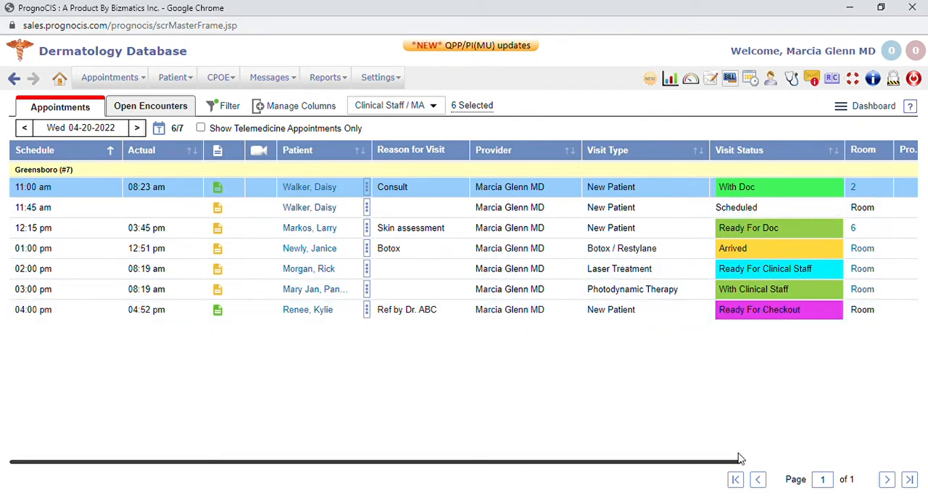
drag(731, 462, 924, 467)
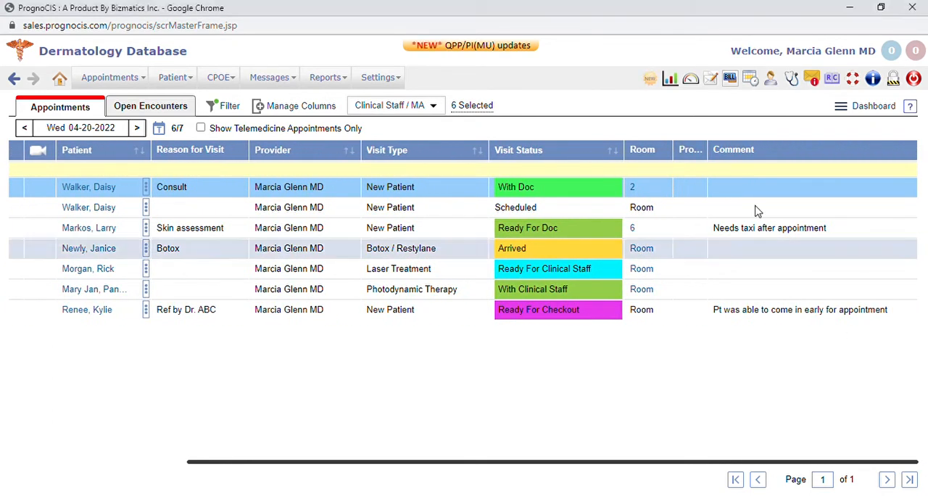
drag(709, 150, 747, 150)
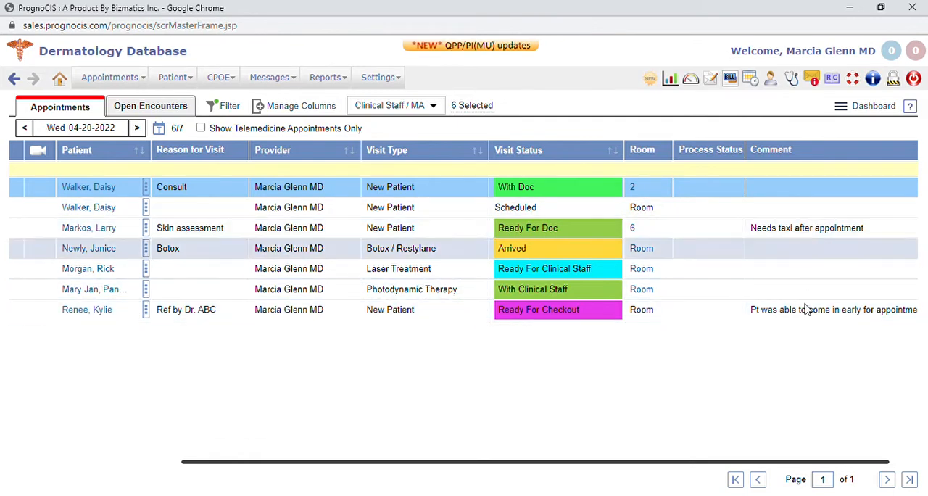
drag(701, 463, 438, 462)
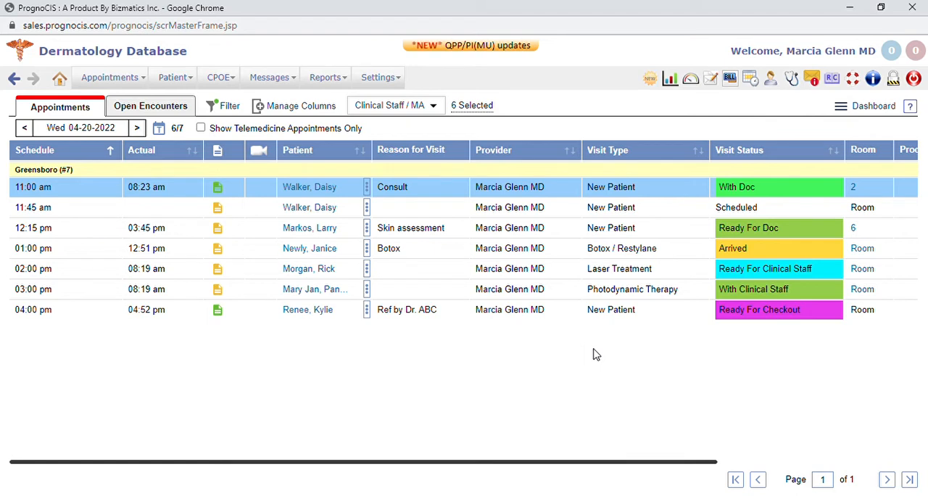
Open the 11:00 am patient's face sheet, move Social History below Past Surgical History, and read further through the Dermatology notes
click(326, 190)
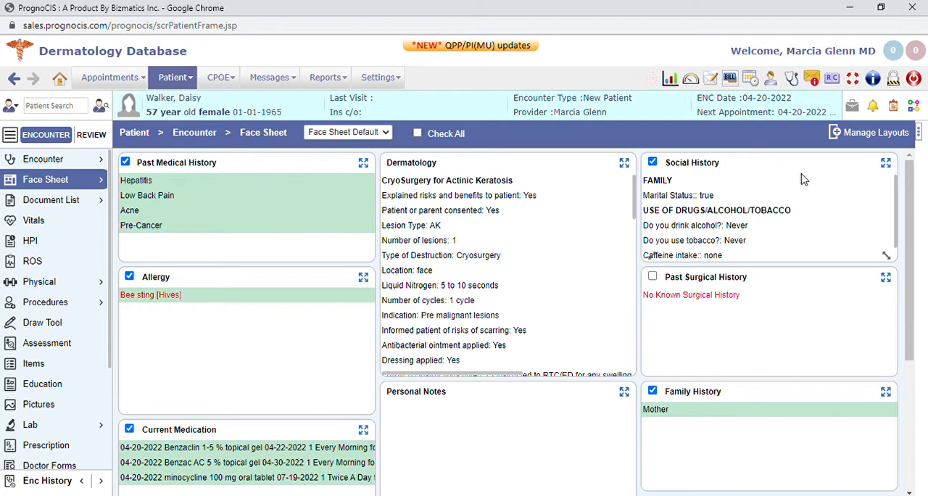
drag(802, 166, 730, 232)
scroll(519, 234, down, 5)
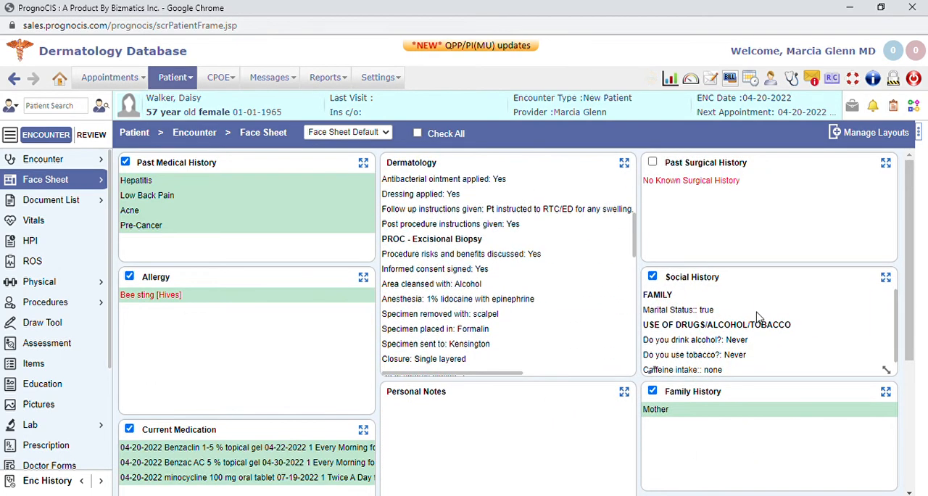
Look over the rest of the face sheet, including Allergy, Current Medication, Personal Notes and Family History
drag(888, 418, 888, 455)
scroll(680, 265, up, 3)
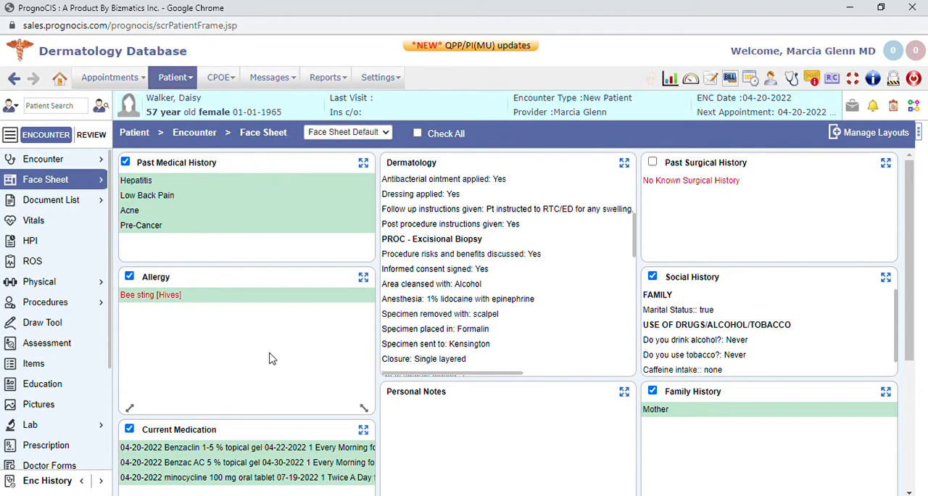
scroll(269, 358, down, 2)
scroll(261, 443, up, 2)
scroll(522, 402, down, 2)
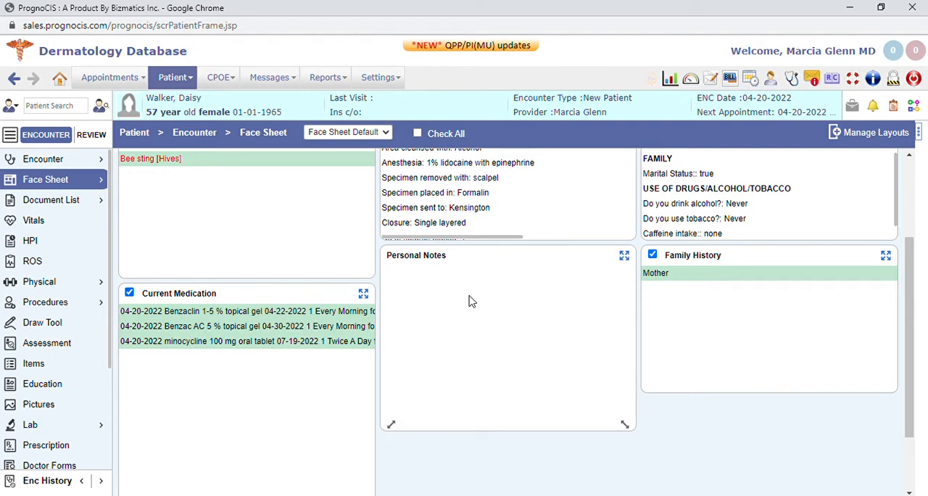
scroll(468, 290, up, 2)
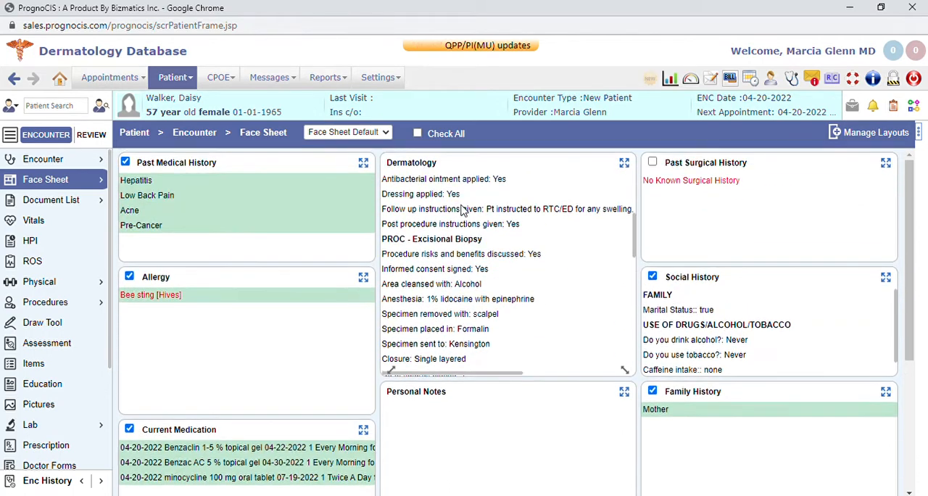
View the Facesheet 4 and Facesheet 2 layouts of the face sheet and return to Face Sheet Default
click(369, 132)
click(356, 183)
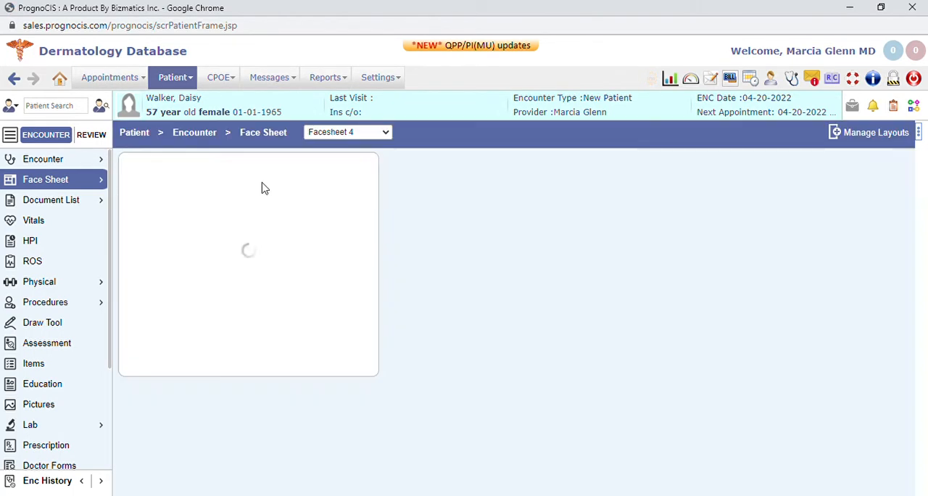
click(352, 133)
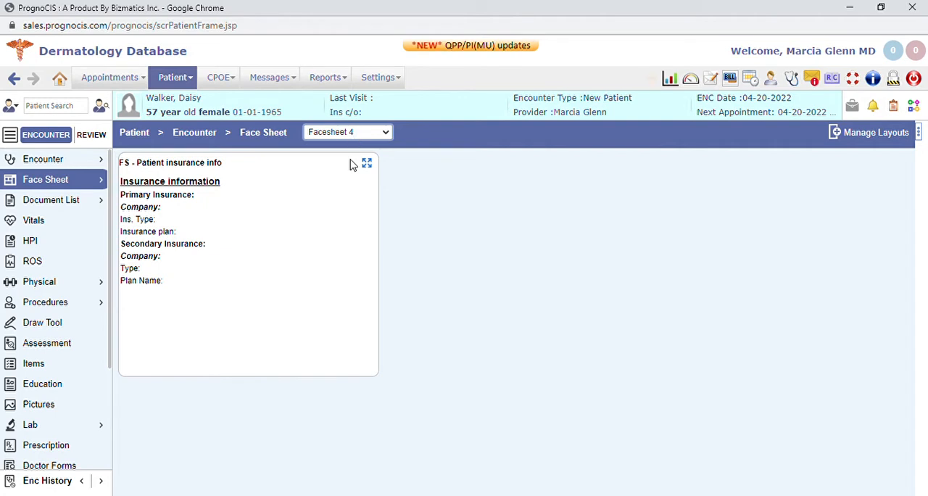
click(356, 161)
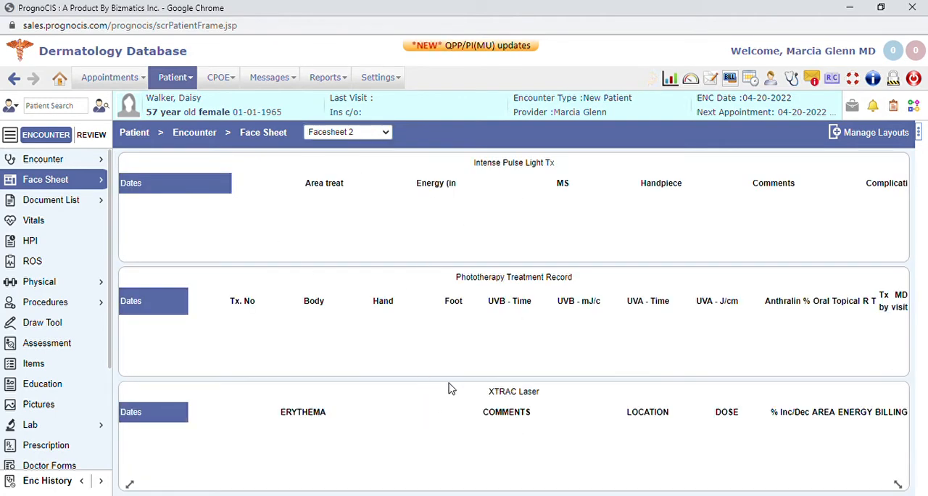
click(367, 146)
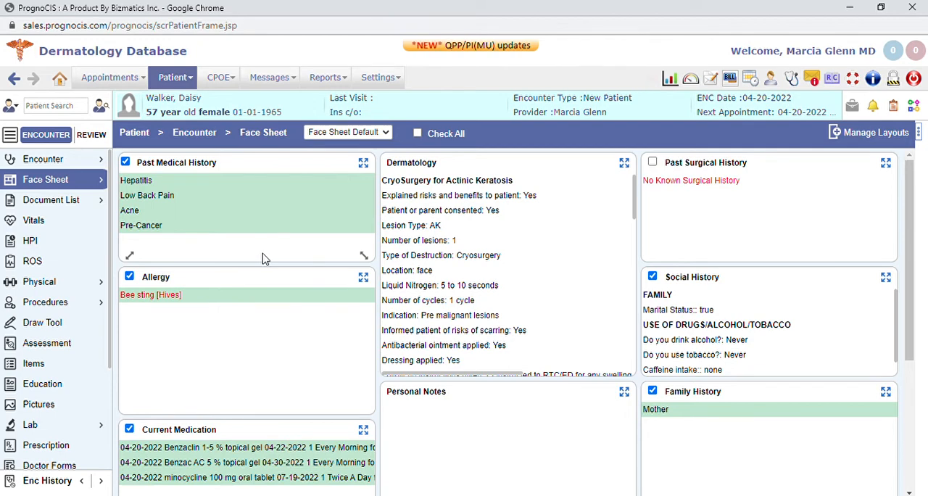
Open the encounter's Vitals, examine the Vital Matrix of recorded results, and close it
click(45, 221)
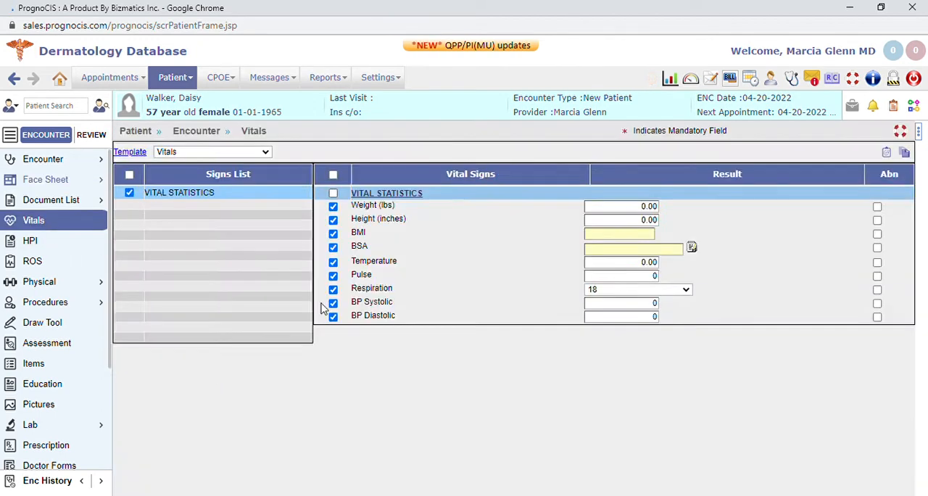
click(886, 152)
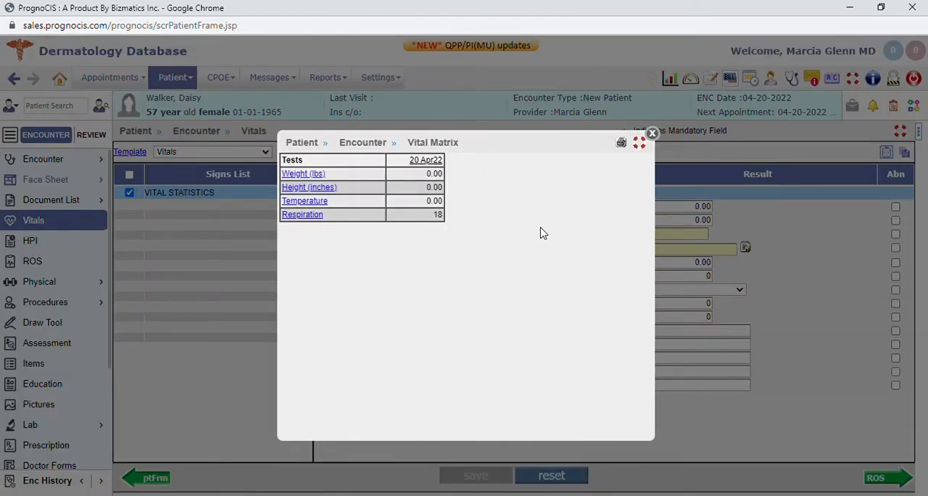
click(652, 135)
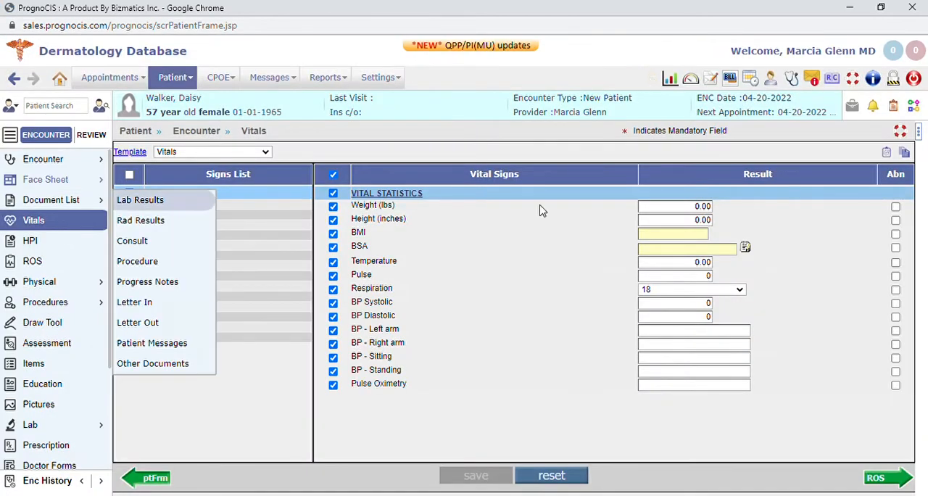
click(887, 153)
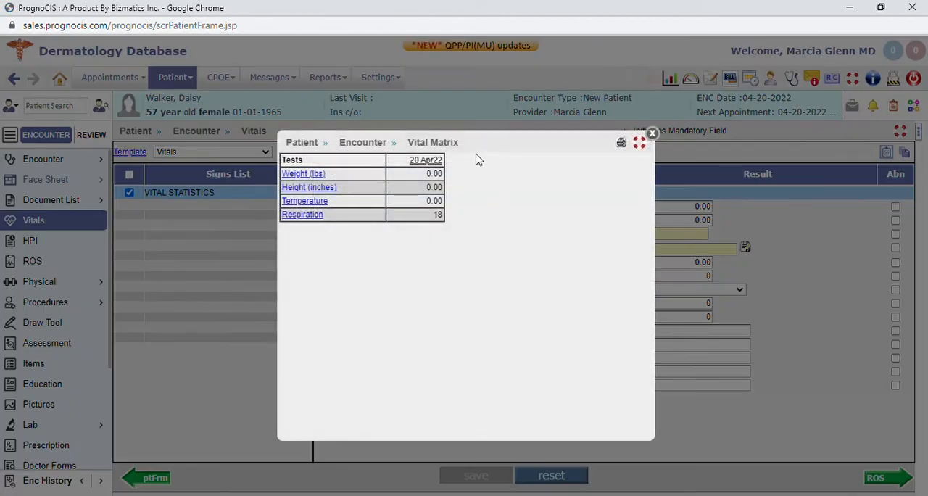
click(652, 135)
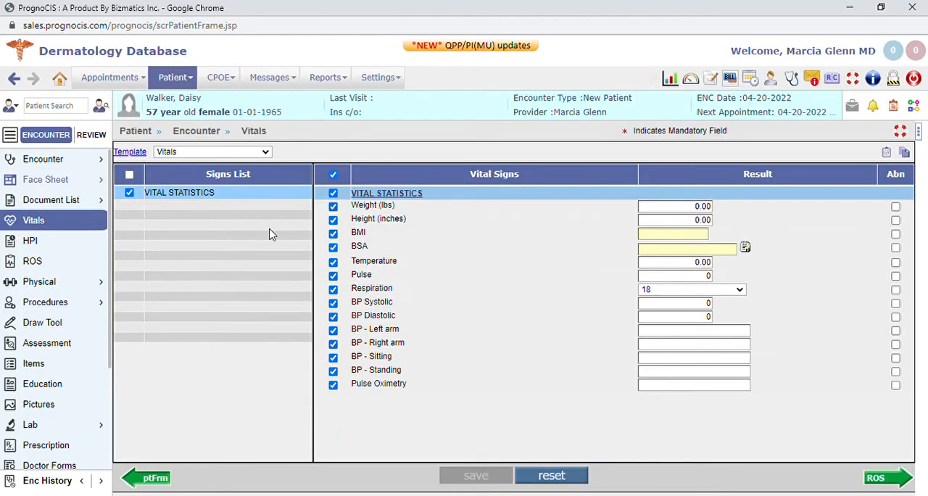
Open the History of Present Illness and read through the Skin diseases and Dermatitis elements of Allergic contact dermatitis
click(29, 242)
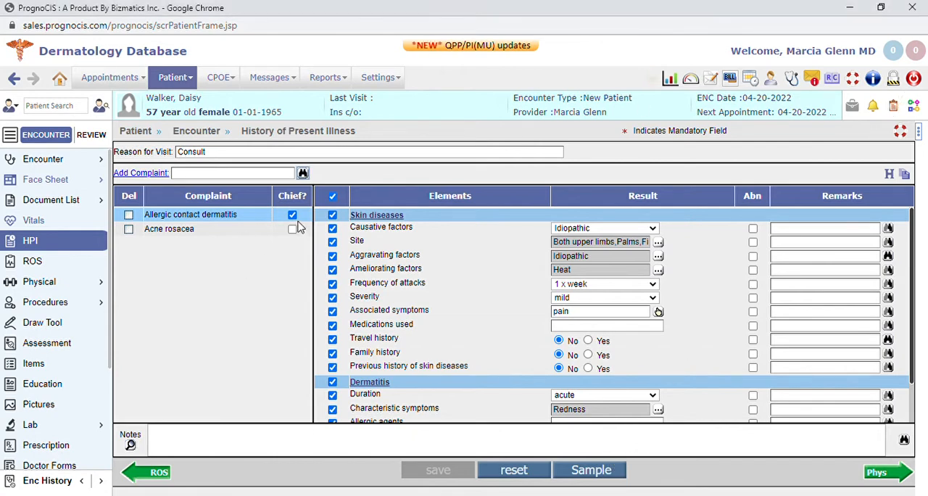
scroll(508, 304, down, 2)
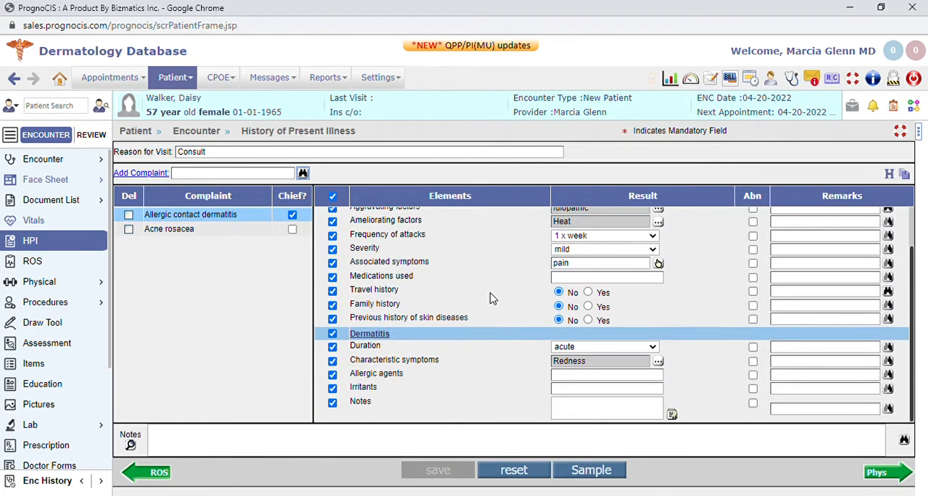
scroll(485, 304, up, 2)
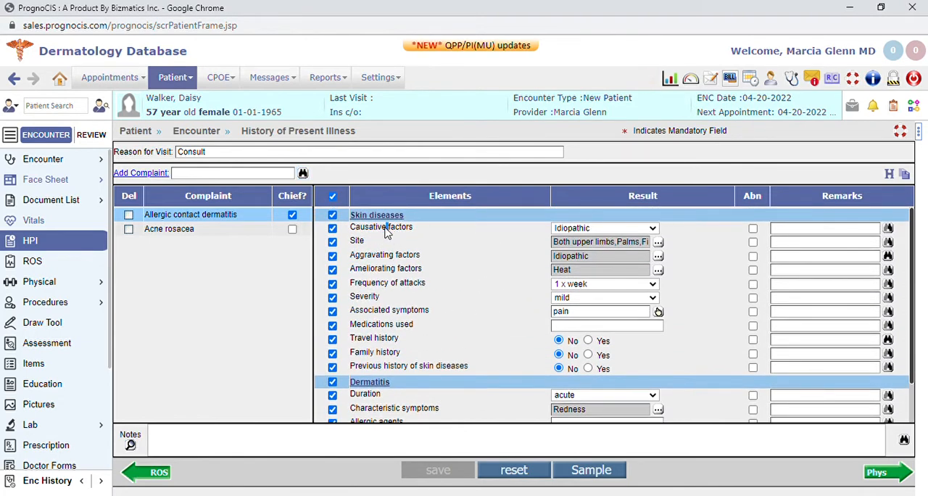
Change the result type of the Causative factors element to Multi Select, check its report sentence, and accept the changes
click(388, 227)
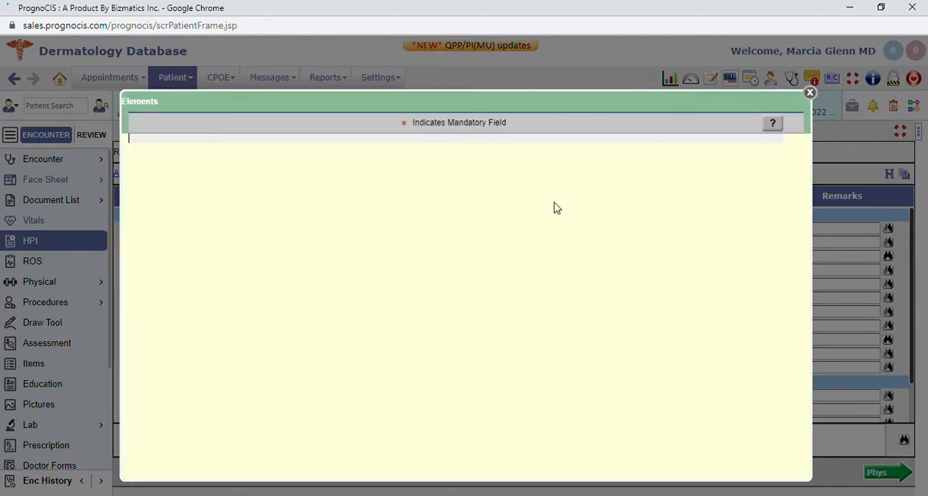
scroll(540, 275, down, 2)
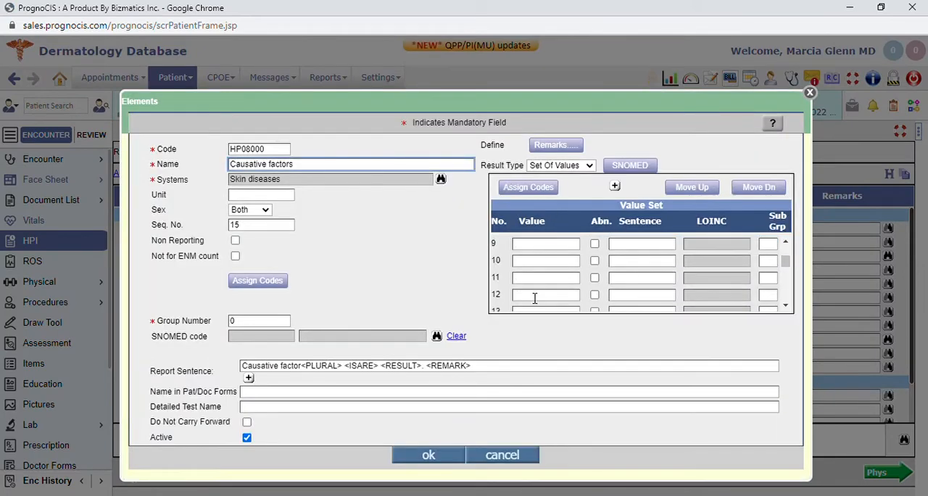
scroll(535, 295, up, 3)
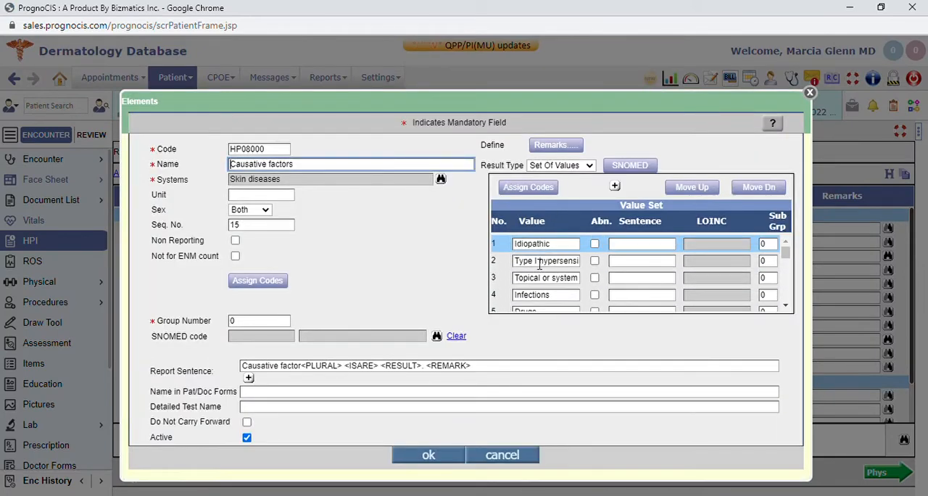
click(562, 166)
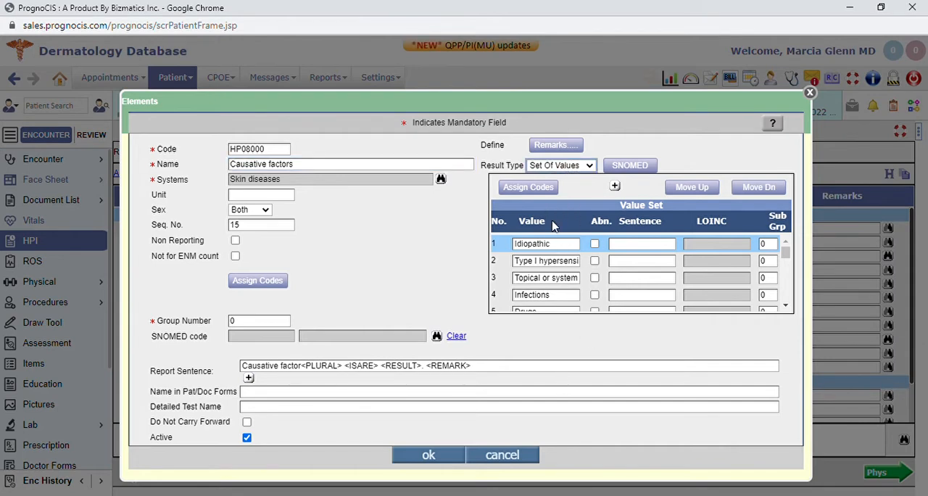
key(Down)
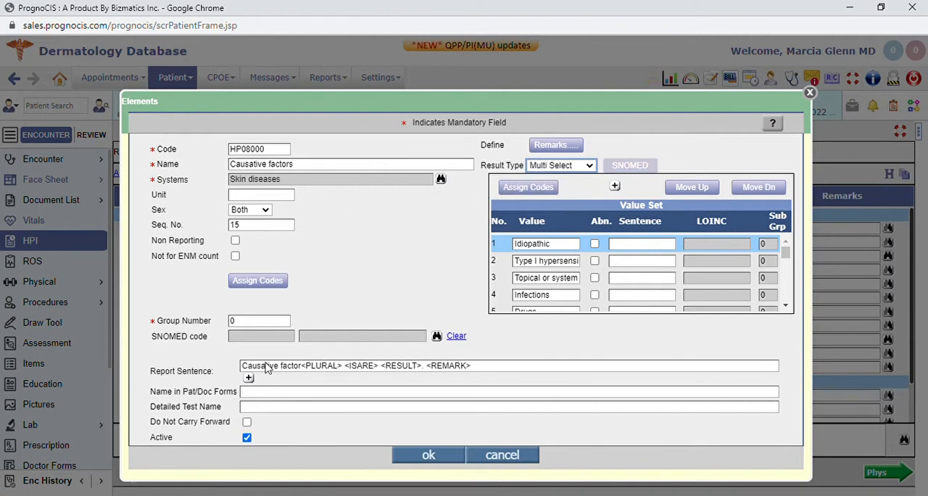
drag(502, 367, 209, 370)
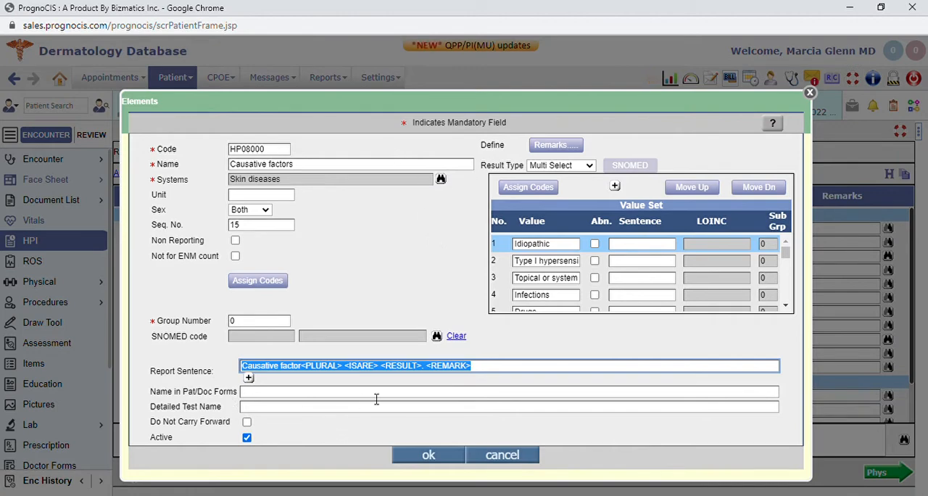
click(433, 456)
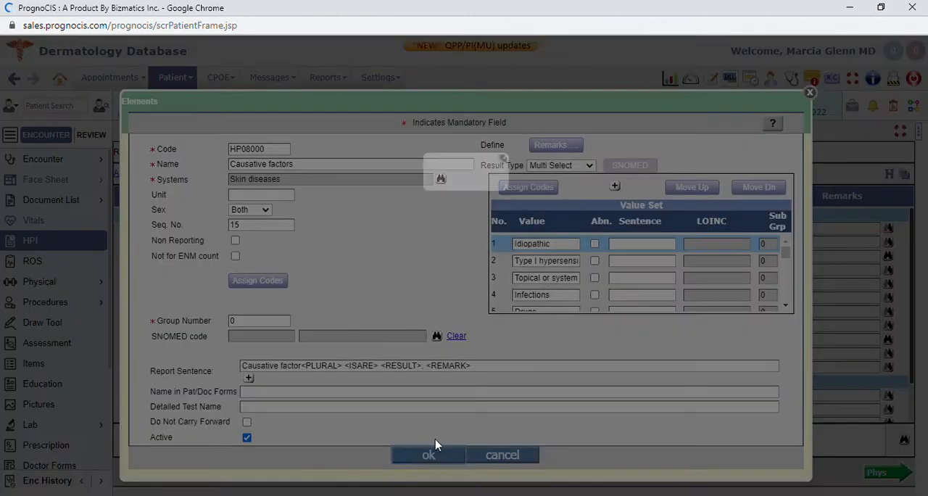
click(421, 306)
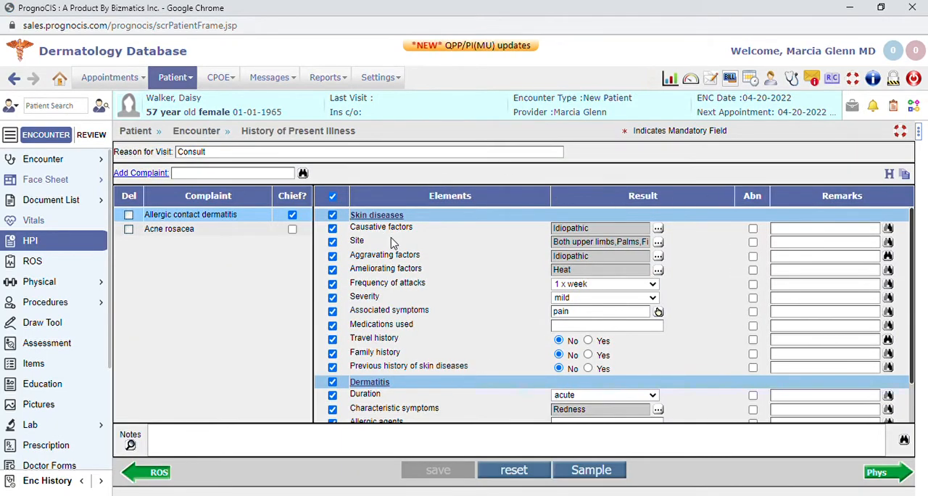
Compare the elements recorded for the Acne rosacea complaint with those for Allergic contact dermatitis
scroll(362, 399, down, 2)
scroll(363, 399, up, 2)
click(218, 440)
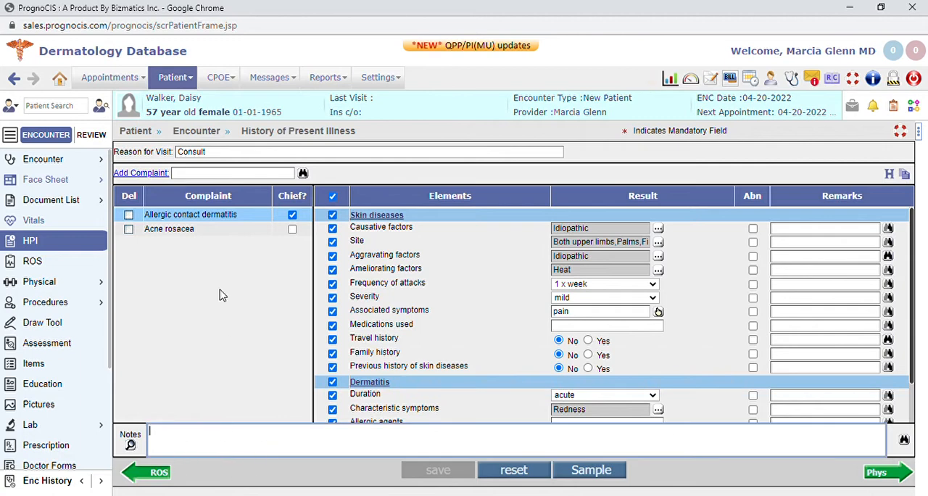
click(206, 232)
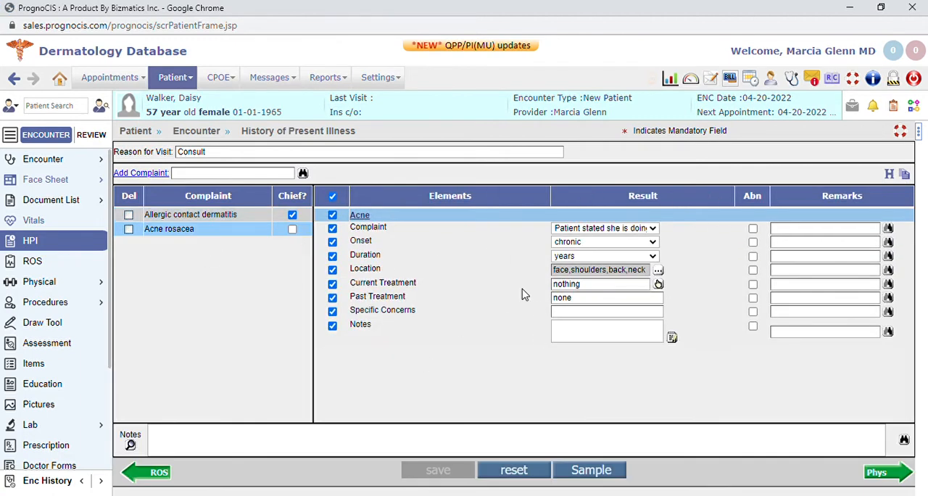
click(196, 217)
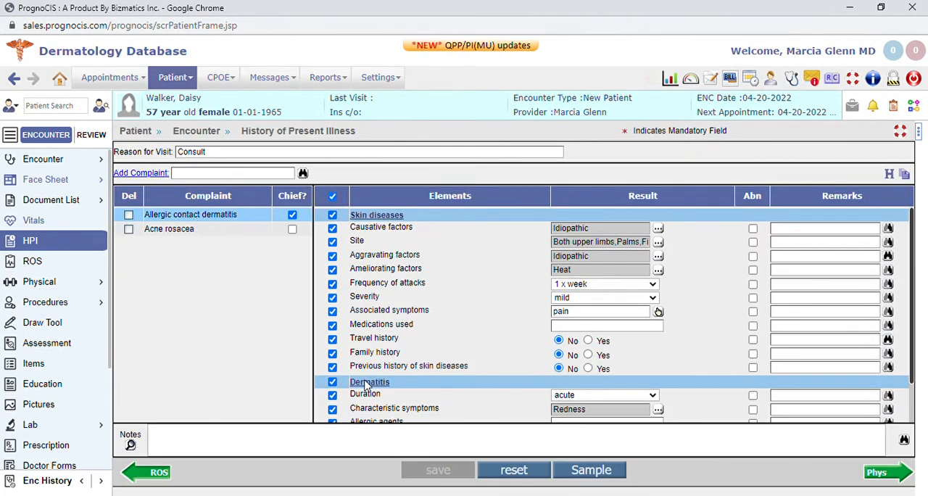
scroll(369, 384, down, 2)
scroll(417, 390, up, 2)
Insert the preset phrases Abdominal pain, Abnormal Uterine Bleeding and Abnormal Vaginal bleeding into the HPI notes and save
click(254, 446)
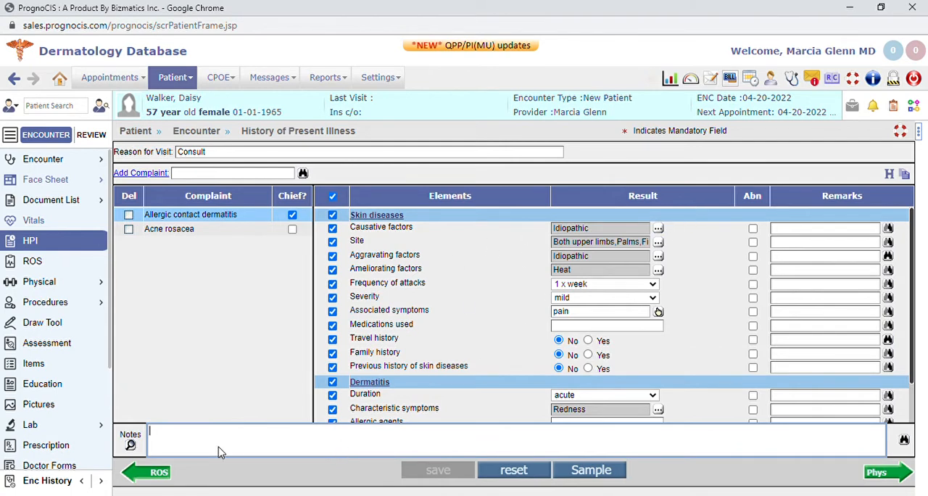
click(903, 441)
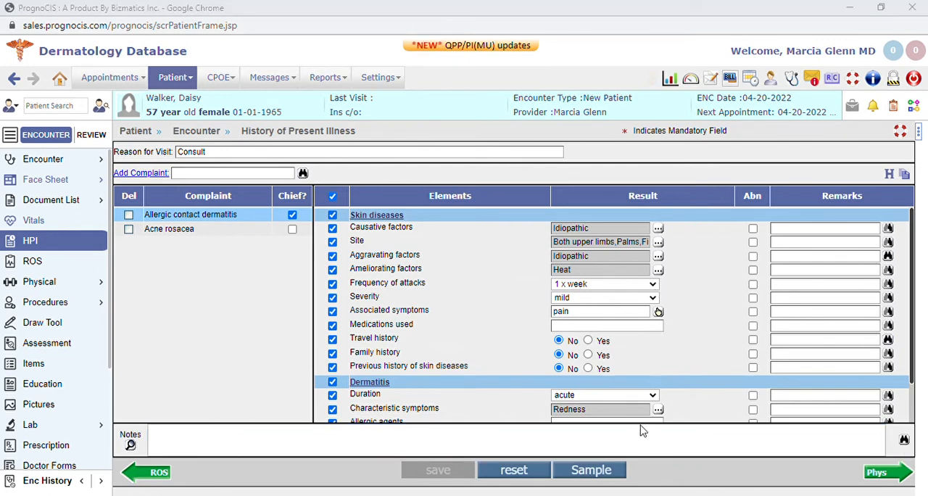
click(661, 480)
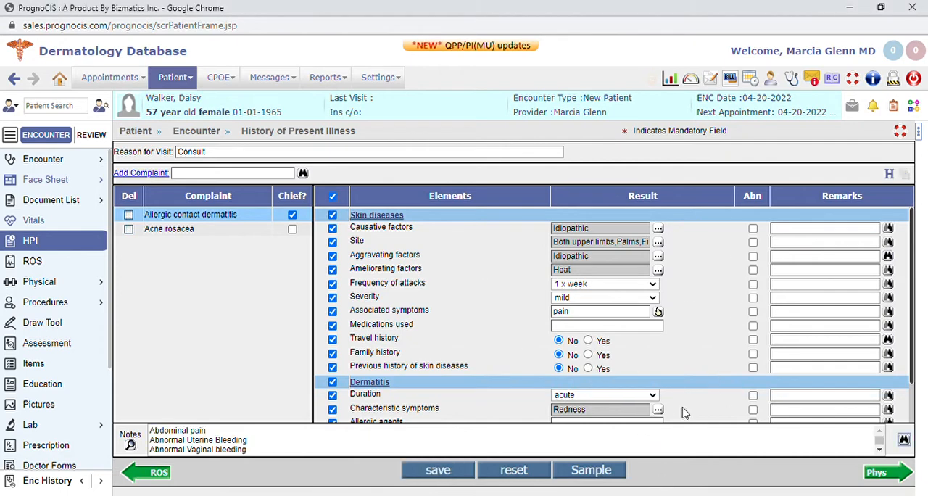
scroll(263, 438, down, 1)
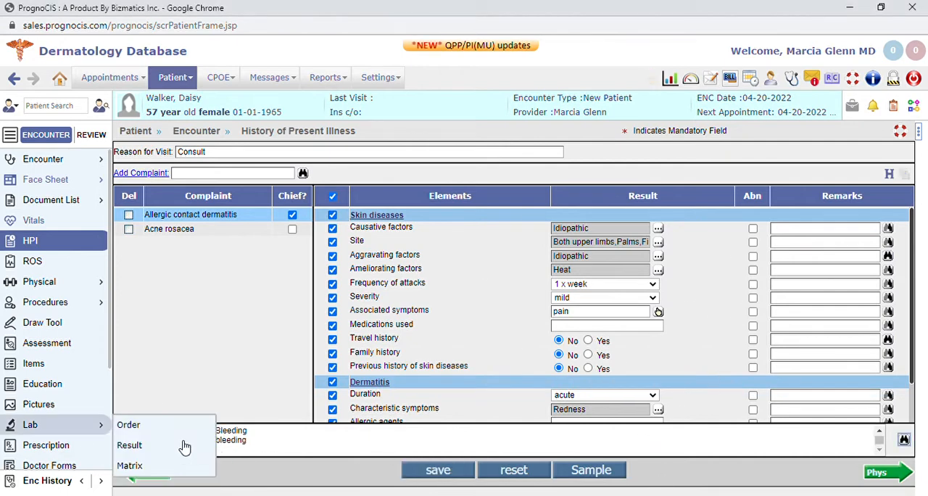
click(454, 472)
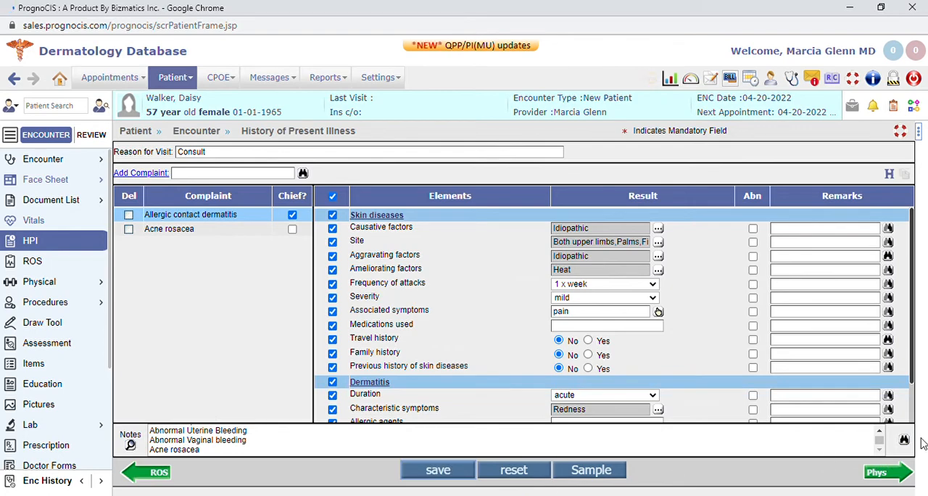
View the preset remarks available for Travel history and close the list without choosing any
click(888, 339)
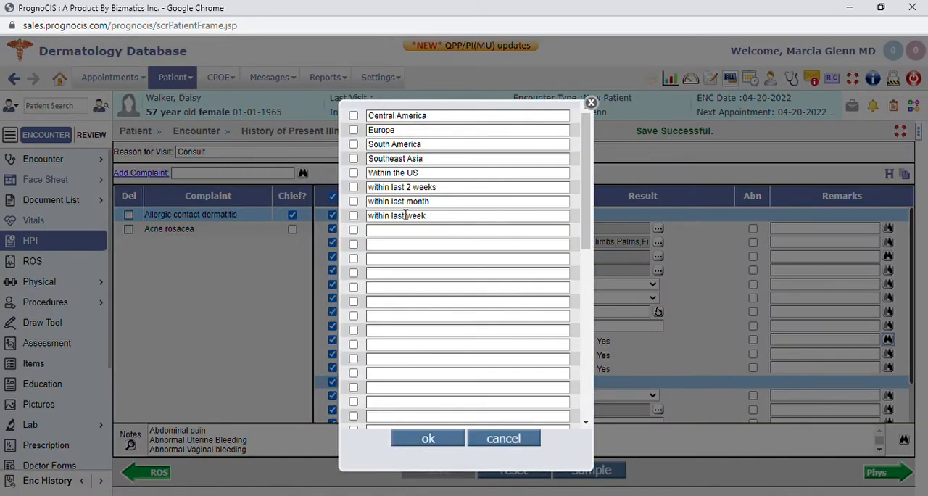
click(591, 103)
Go to the encounter's physical exam, switch its template to Physical Examination, and look through the organ systems list
click(883, 471)
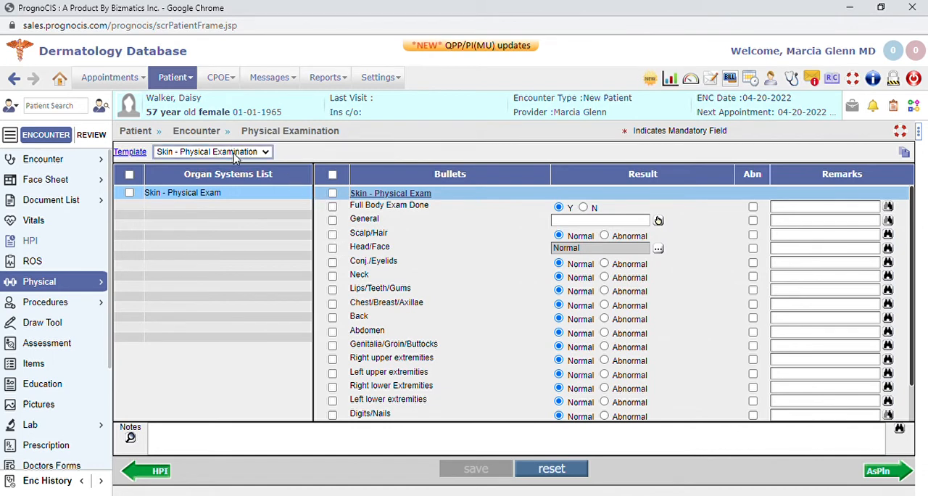
click(205, 238)
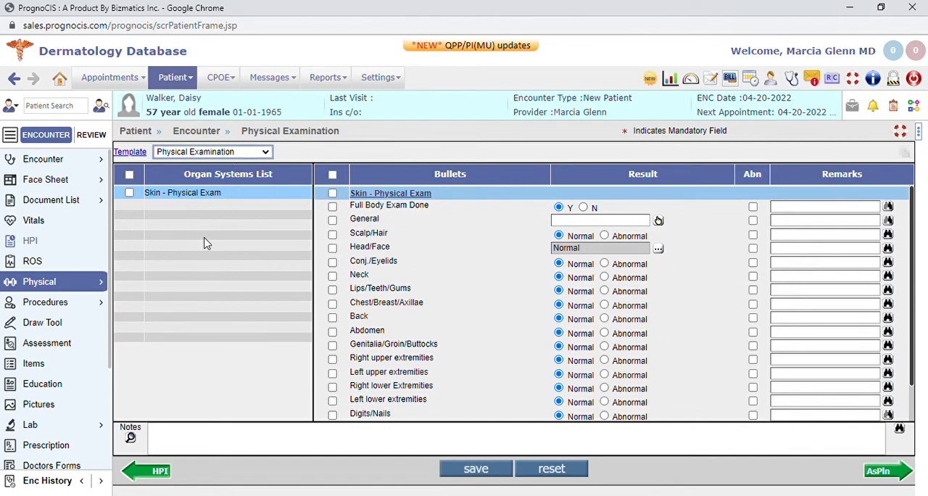
scroll(222, 290, down, 1)
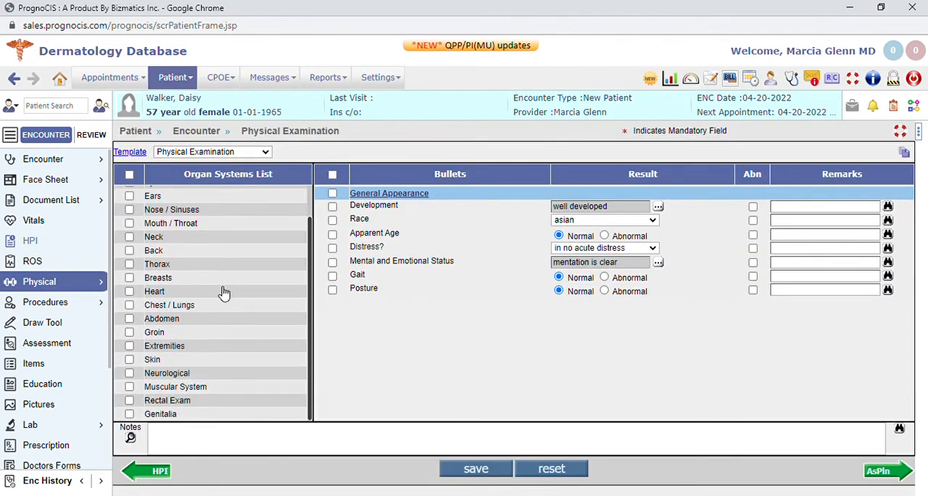
Switch the physical exam template to Skin - Physical Examination and look through its bullets
scroll(202, 419, up, 1)
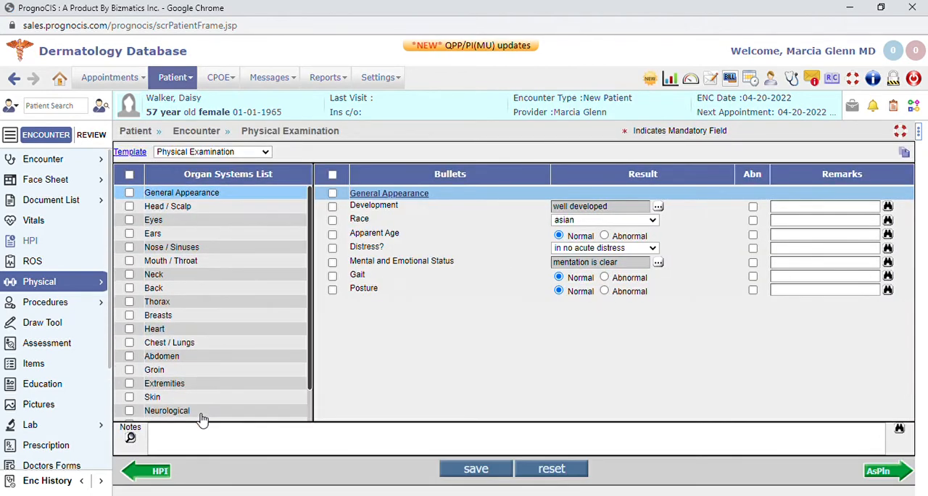
click(207, 154)
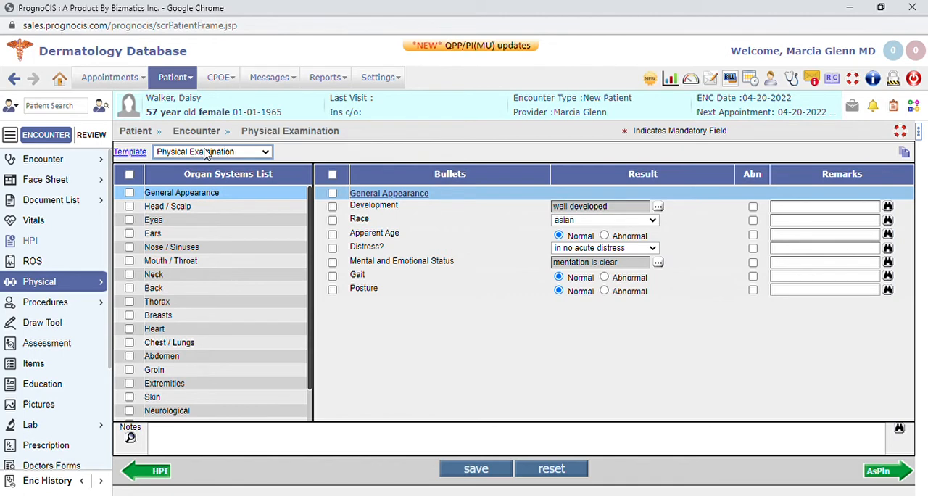
click(213, 267)
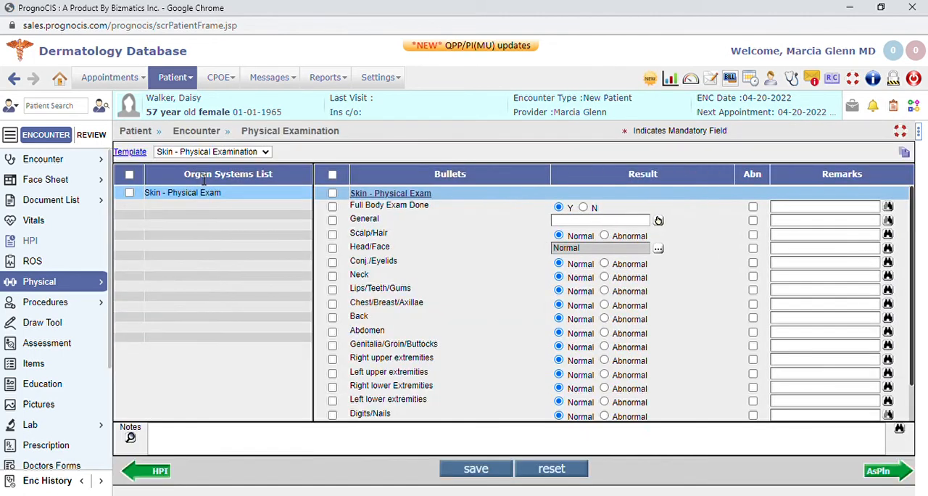
scroll(428, 231, down, 1)
scroll(429, 230, up, 1)
Display the progress notes beside the skin exam, widen them slightly, and review the documented history and review of systems
click(920, 133)
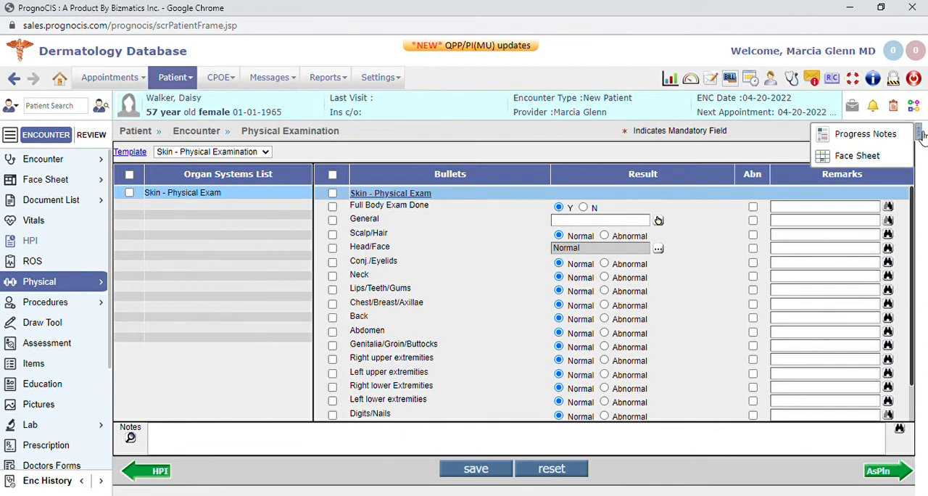
click(875, 136)
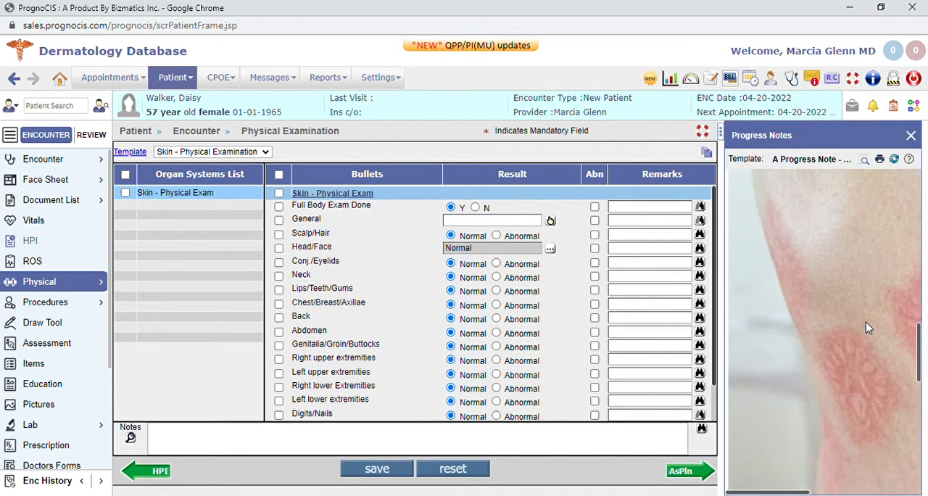
scroll(866, 323, up, 9)
scroll(868, 325, down, 2)
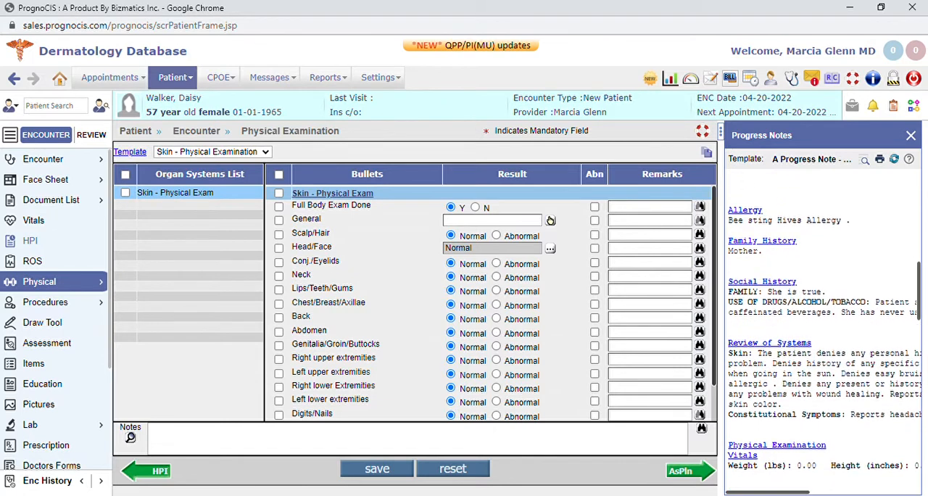
scroll(841, 293, down, 1)
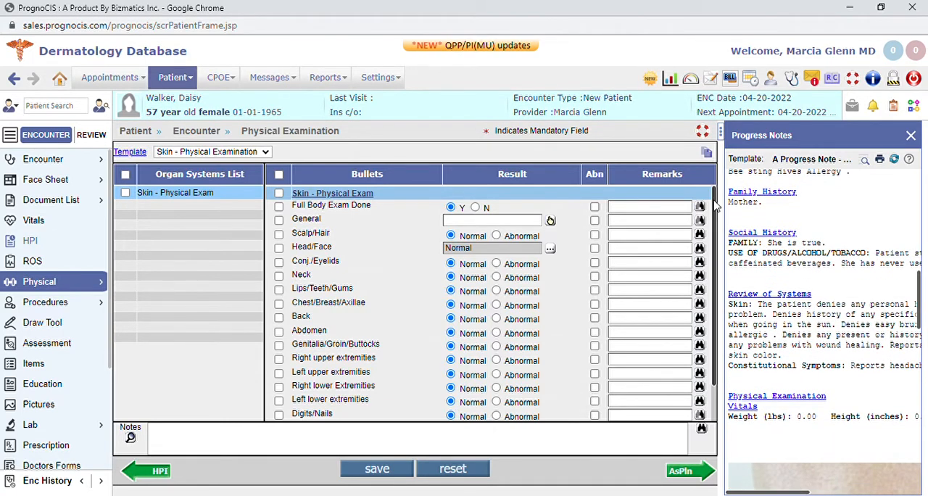
drag(723, 161, 693, 161)
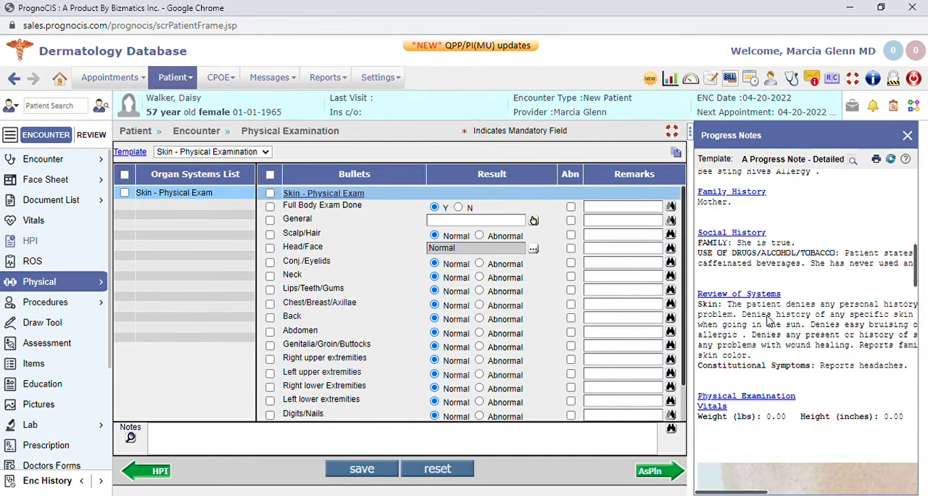
scroll(861, 333, up, 3)
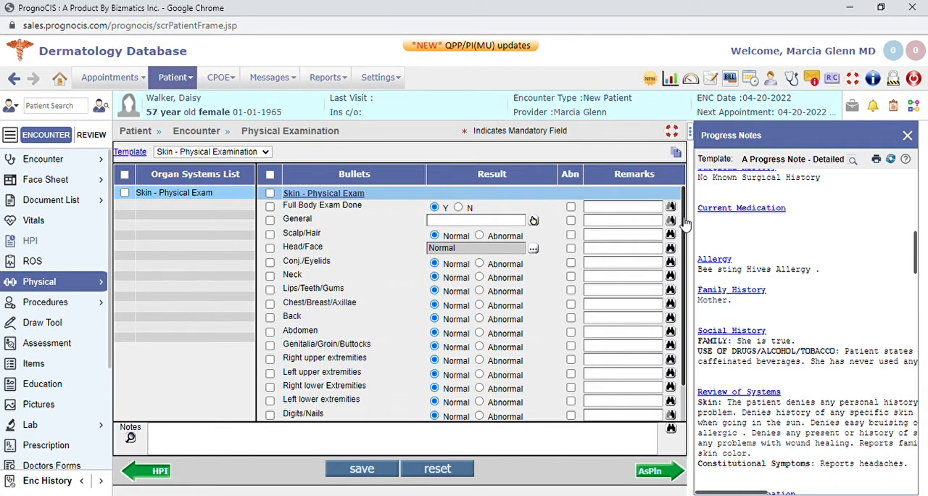
Include all Skin - Physical Exam bullets, save, and review the resulting exam text in the progress note
click(270, 174)
click(365, 468)
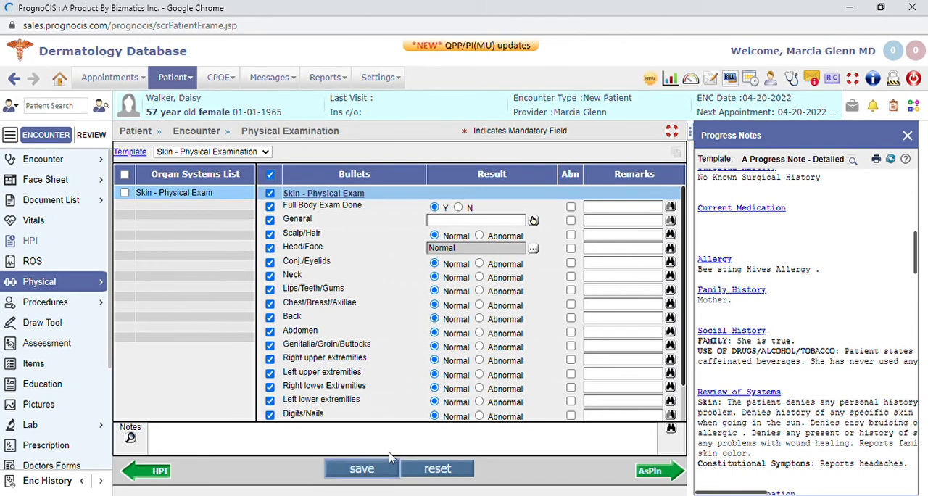
scroll(789, 337, down, 10)
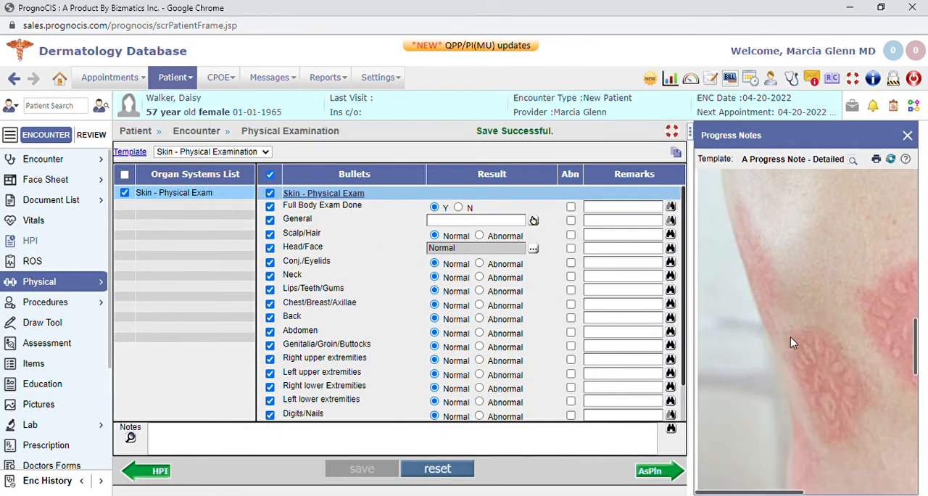
scroll(791, 364, down, 5)
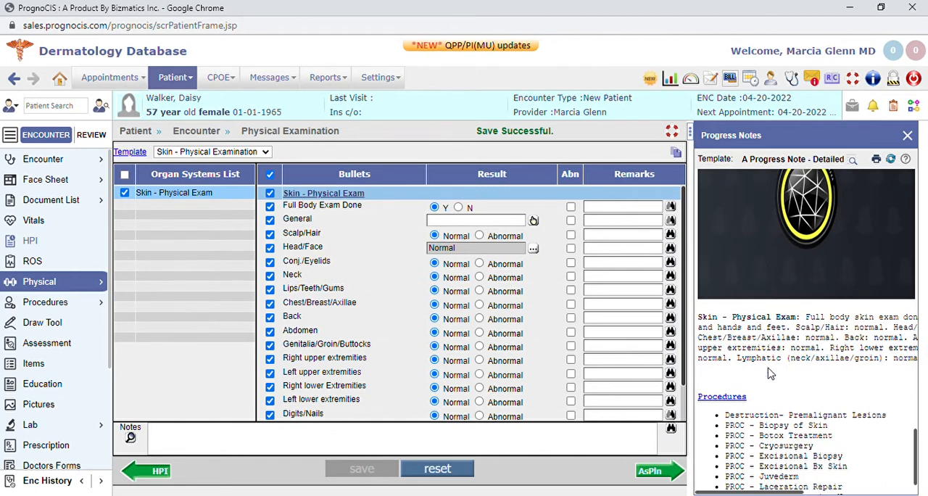
scroll(771, 373, down, 2)
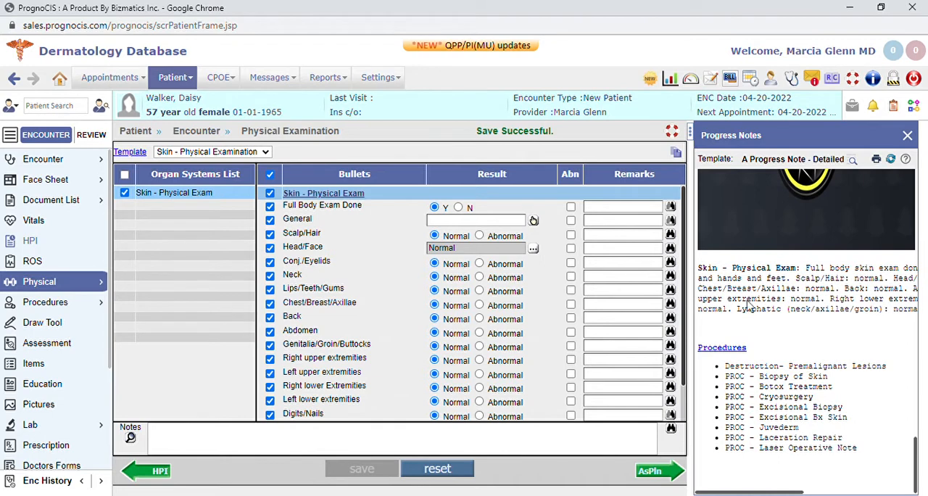
Switch the template to Physical Examination, include all organ systems, save, and review their text in the progress note
click(216, 152)
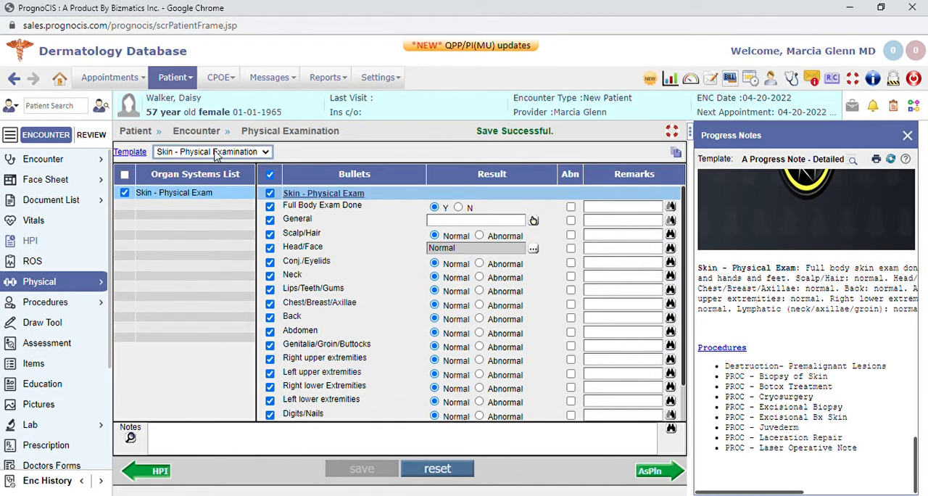
click(199, 242)
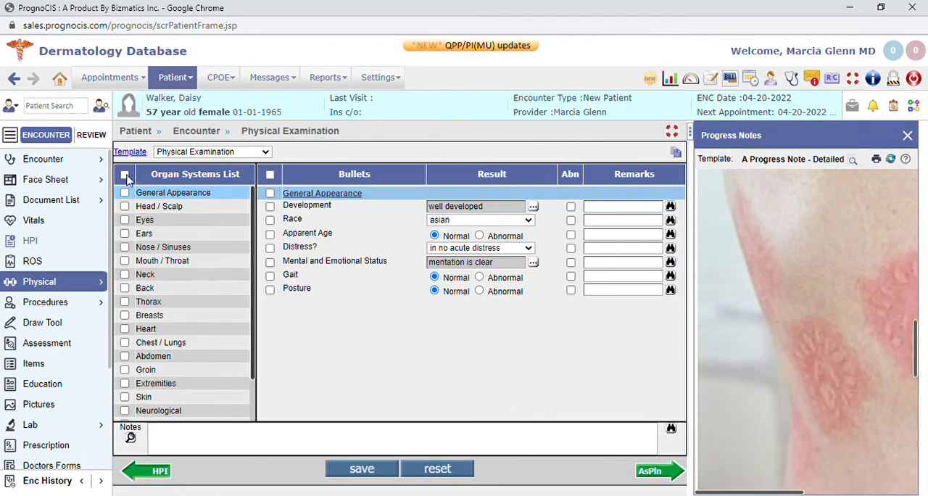
click(124, 174)
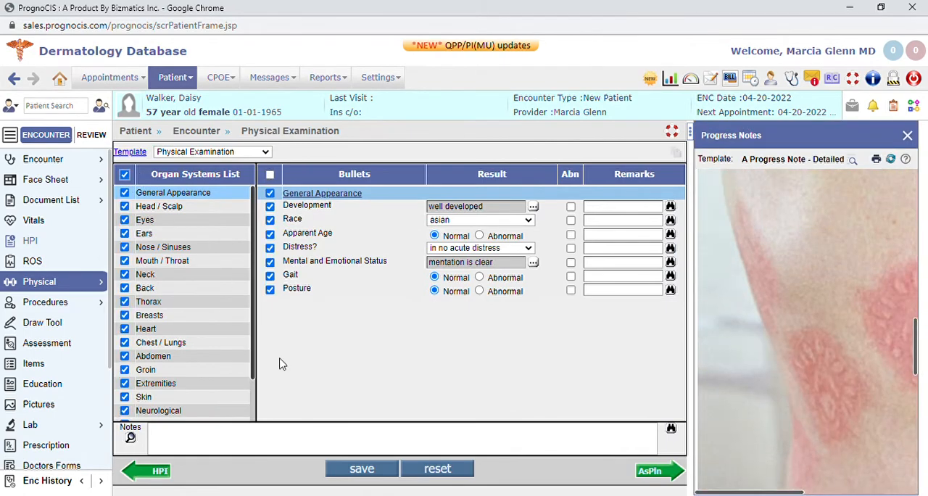
click(362, 469)
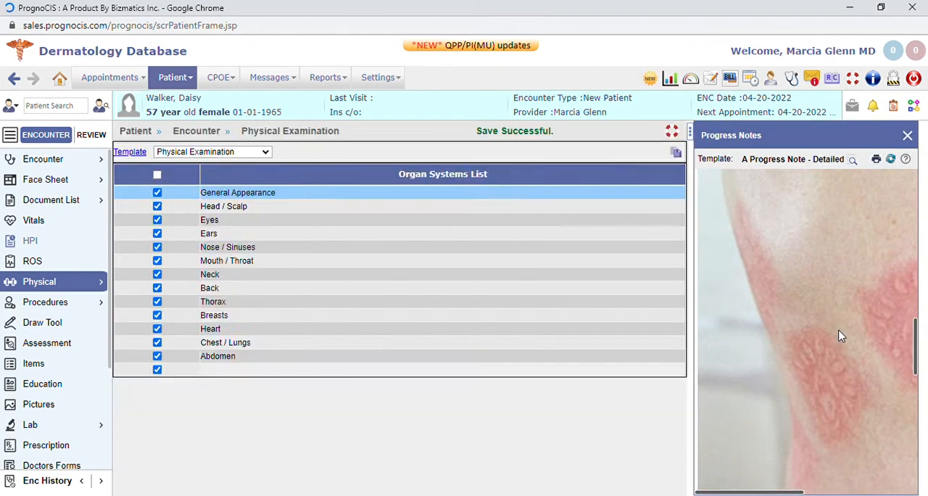
scroll(780, 330, down, 10)
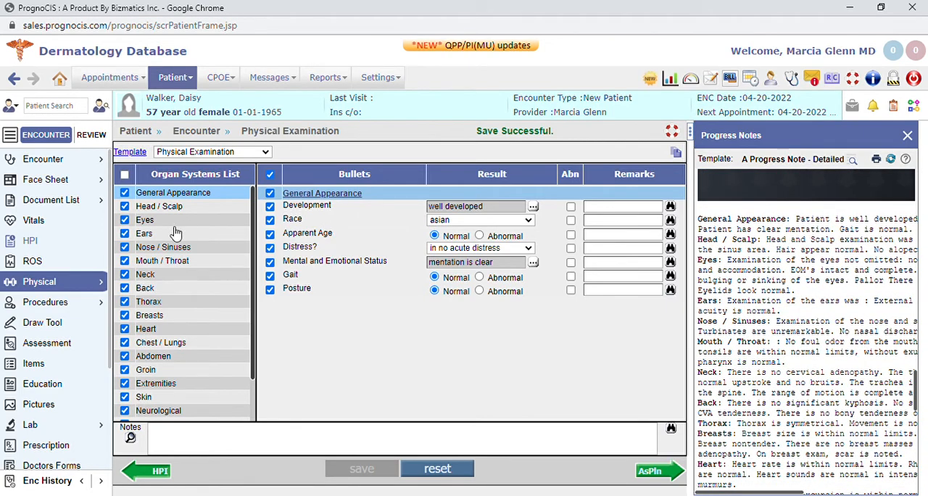
Deselect all organ systems in the Physical Examination template, save, and check the progress note
click(124, 261)
click(125, 274)
click(125, 288)
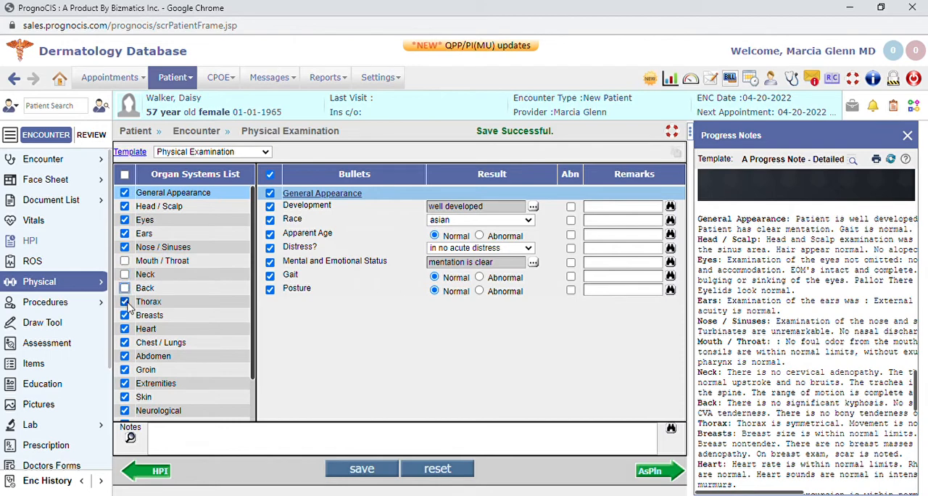
click(125, 301)
click(125, 316)
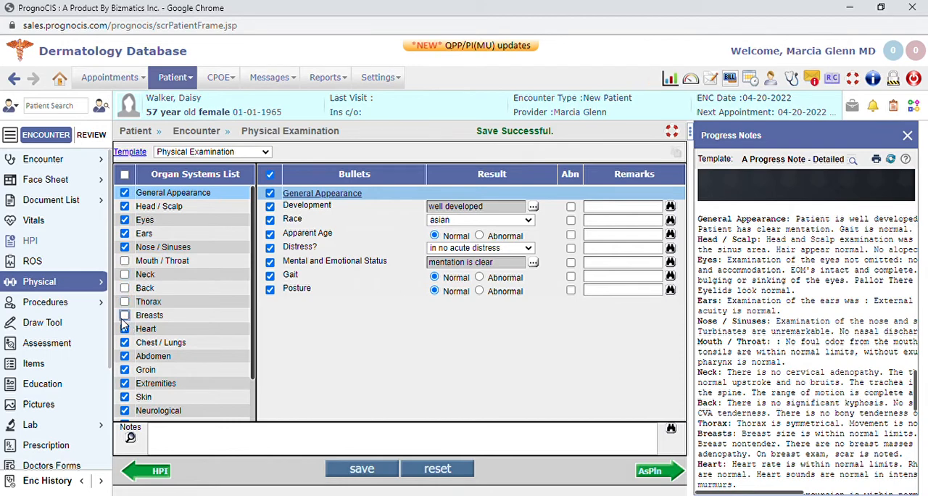
click(125, 174)
click(125, 174)
click(363, 469)
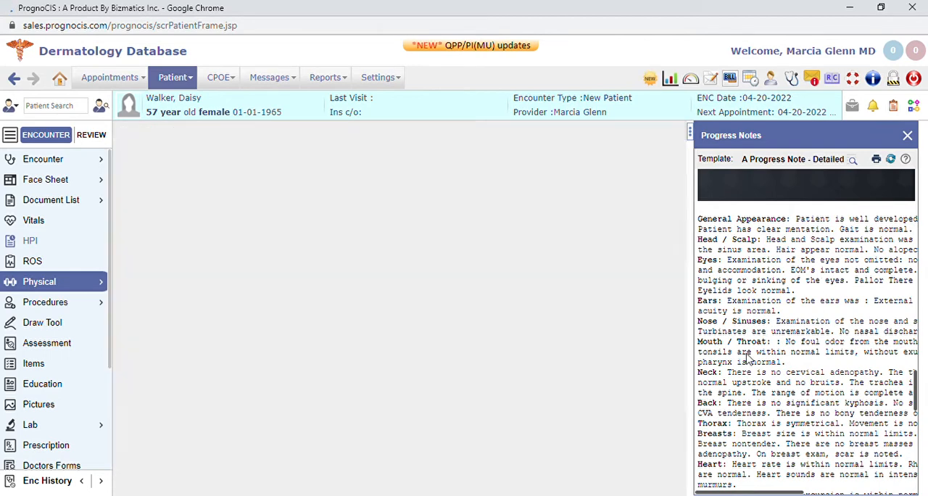
scroll(803, 258, down, 6)
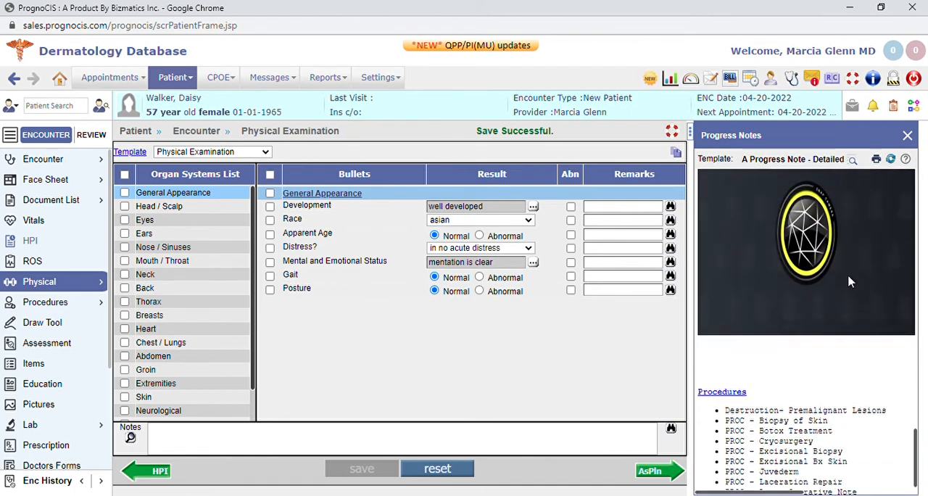
scroll(778, 226, up, 3)
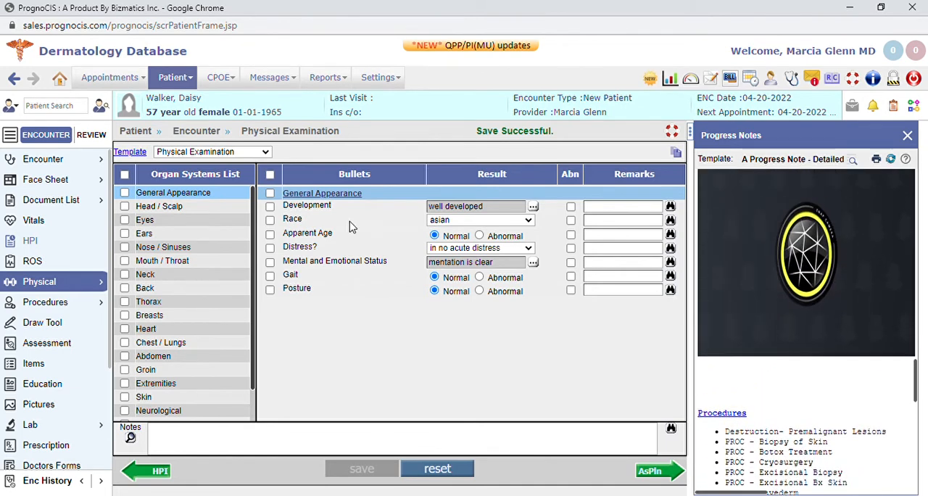
Include all organ systems again, mark Apparent Age, Gait and Posture as Abnormal, save, and check the progress note
click(124, 174)
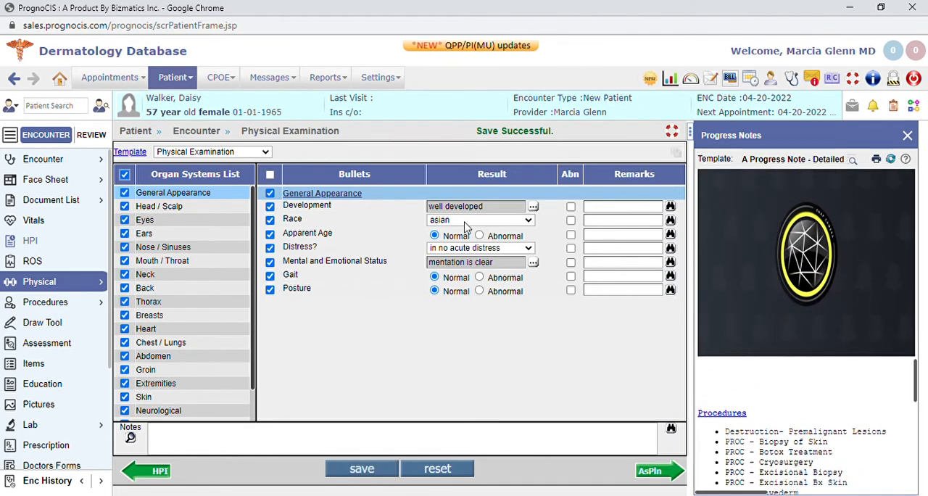
click(479, 236)
click(479, 277)
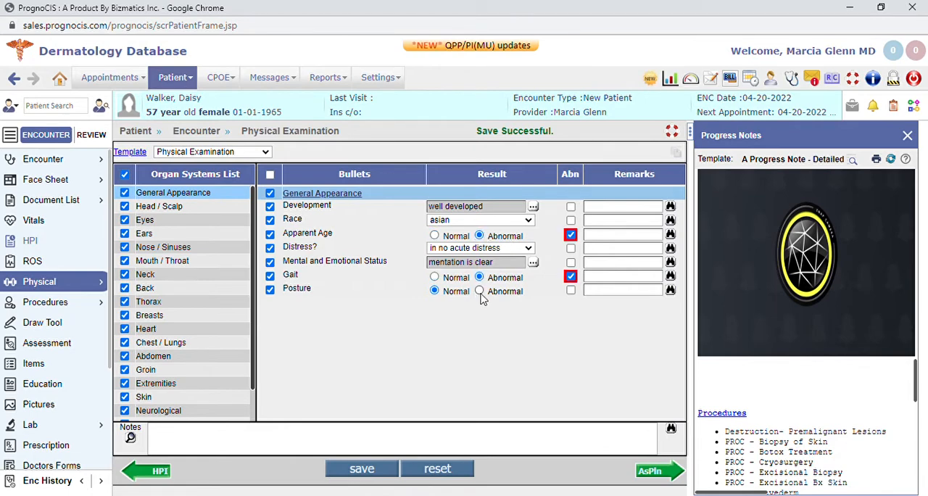
click(479, 291)
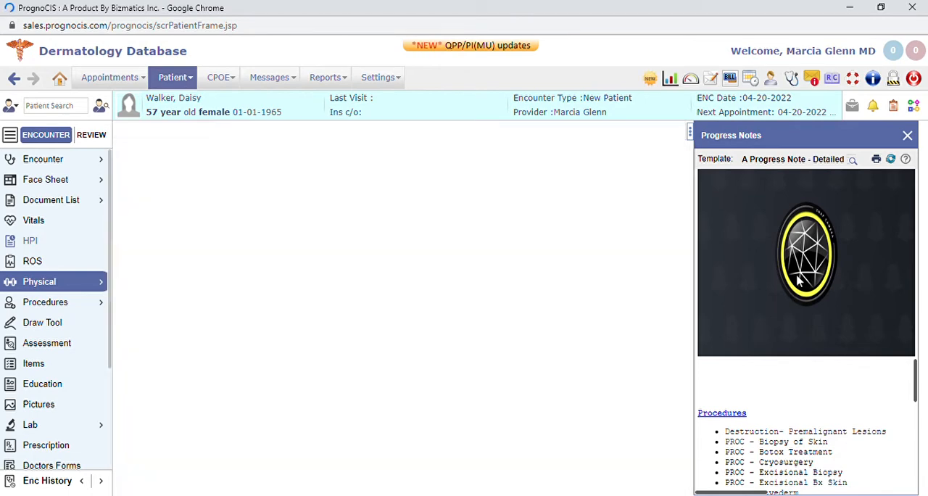
scroll(826, 326, down, 10)
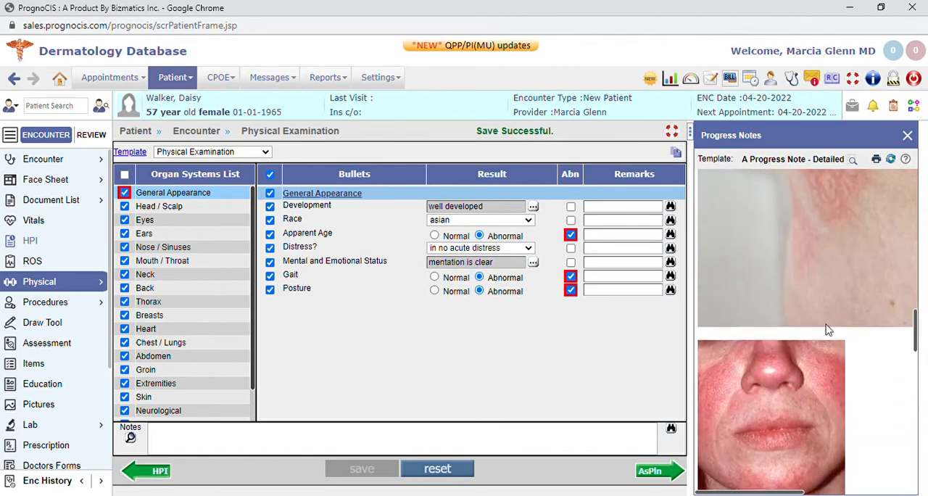
scroll(819, 351, down, 15)
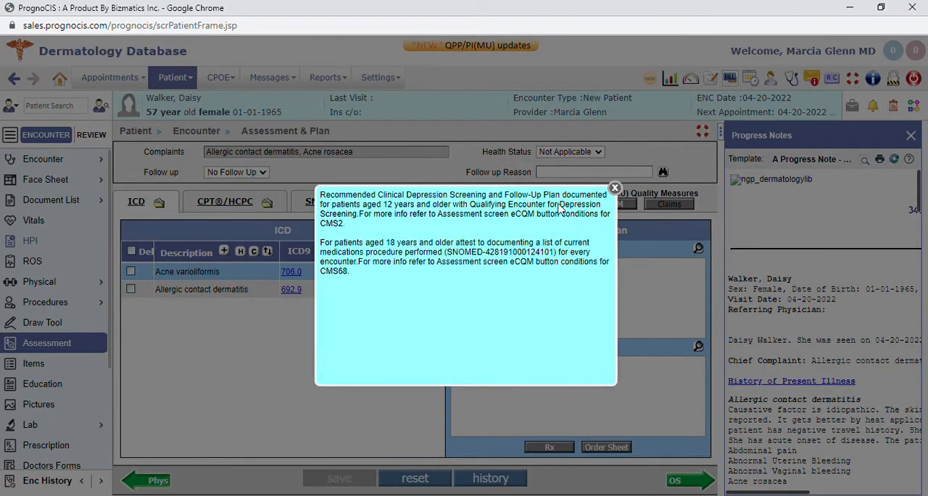
Dismiss the quality measure alert, close the progress notes, and look at the assessment and plan for each listed diagnosis
click(614, 187)
click(911, 136)
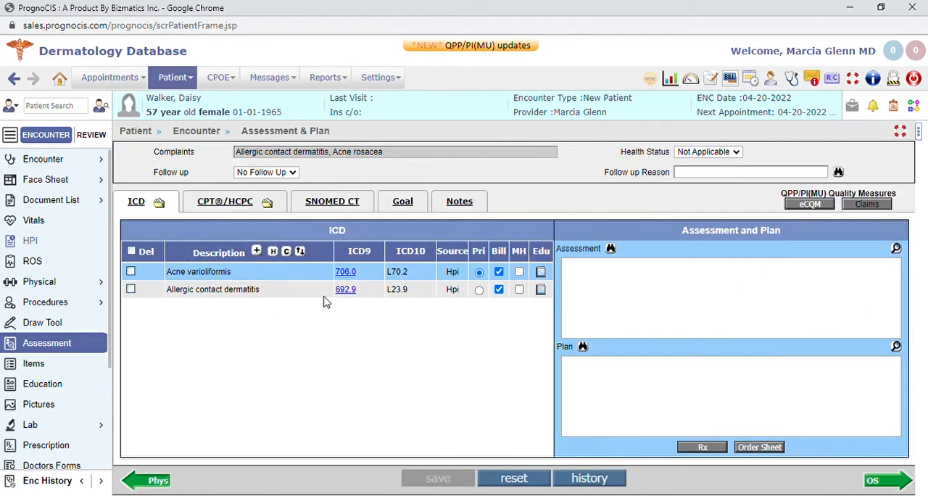
click(226, 290)
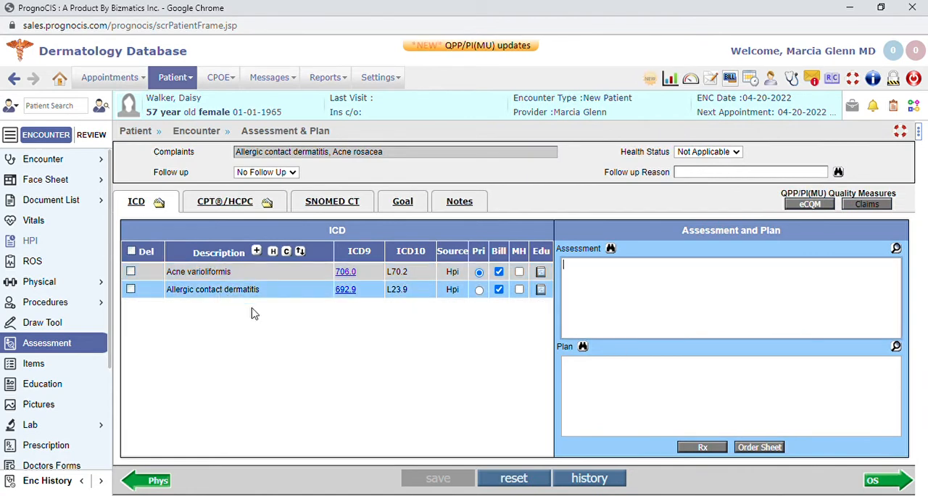
click(217, 273)
Insert the preset Acne rosacea plan text, with the Proactive sample and 2-week check back, into the Allergic contact dermatitis plan
click(215, 293)
click(583, 373)
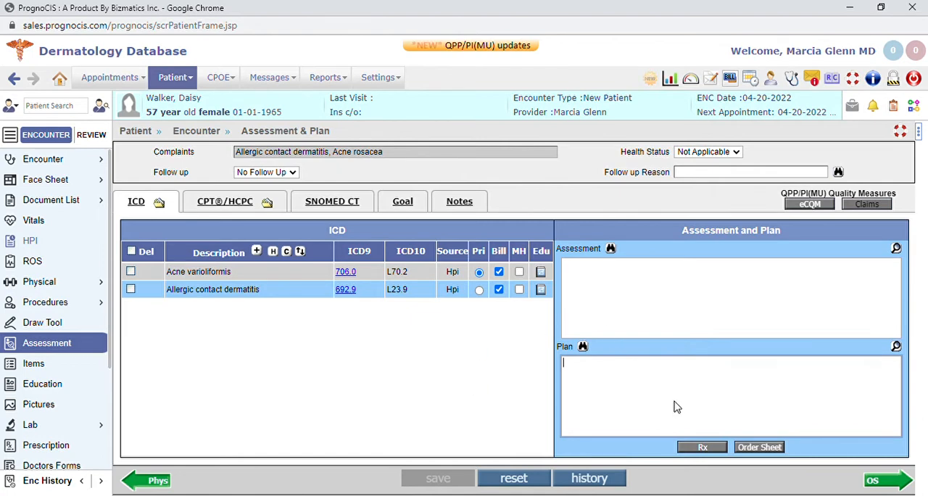
click(583, 346)
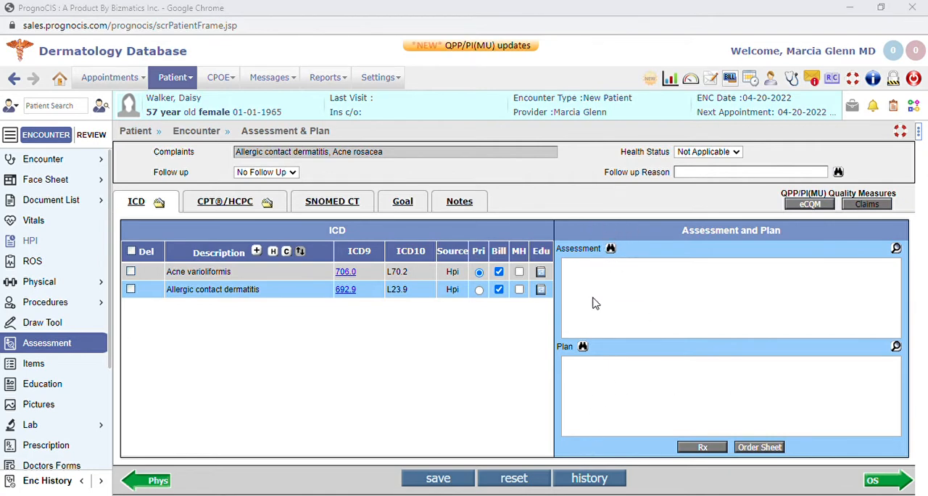
click(669, 484)
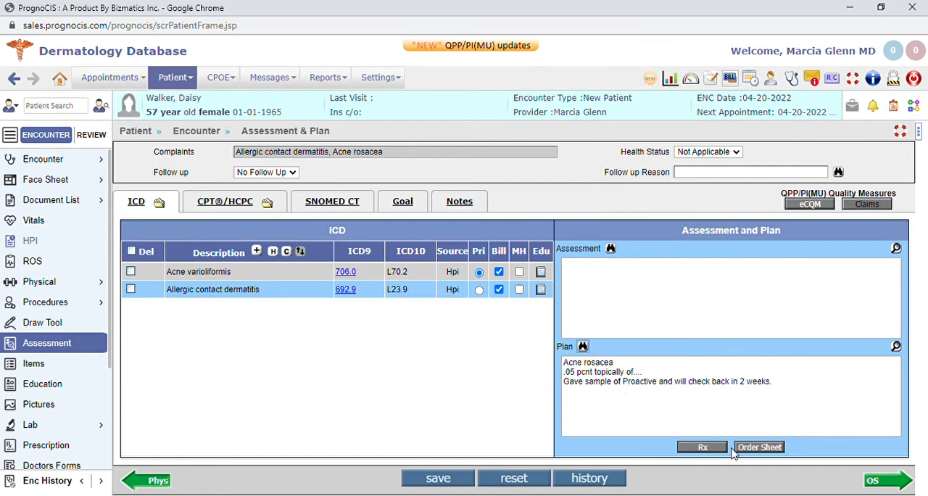
Open the patient education for the Acne varioliformis diagnosis and view its MERCK Manual results
click(207, 271)
click(542, 273)
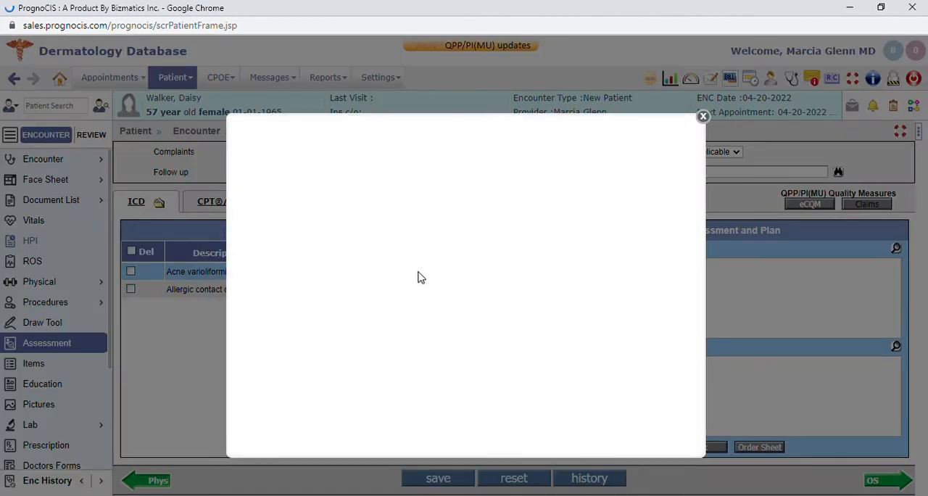
click(357, 155)
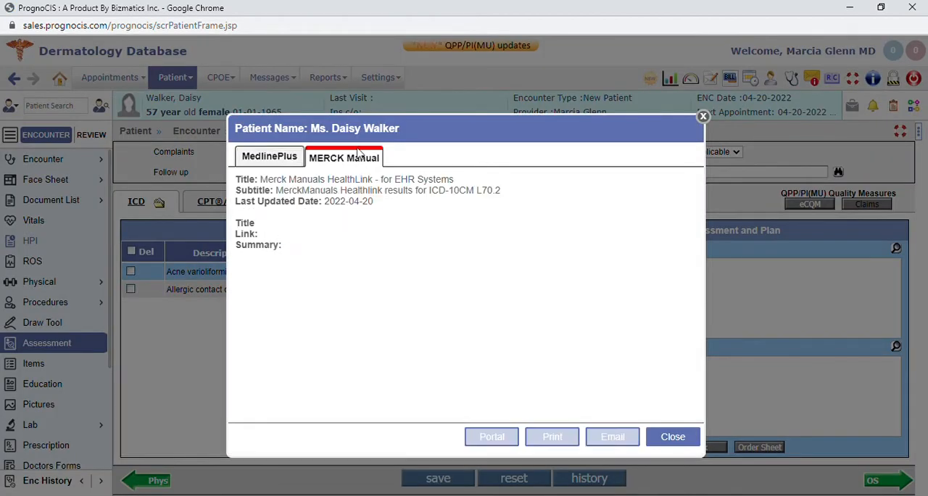
View the MedlinePlus education results for Acne varioliformis and close the patient education
click(294, 157)
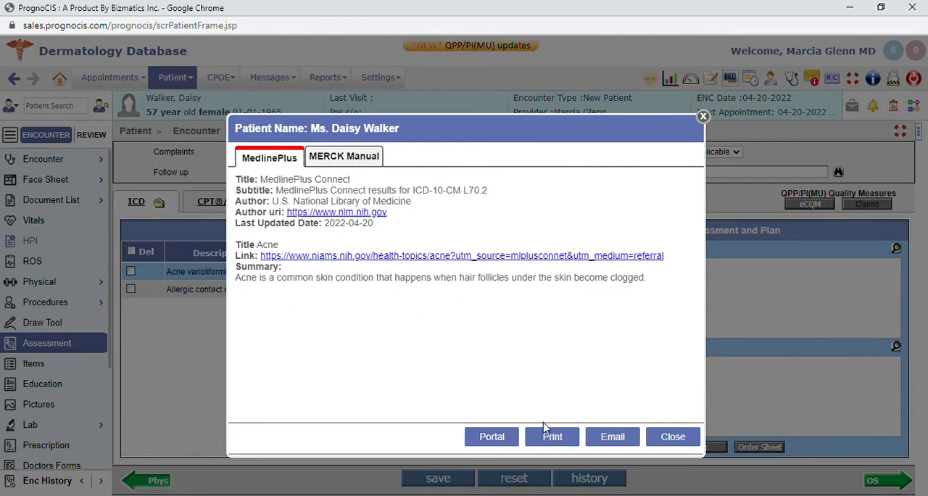
click(688, 438)
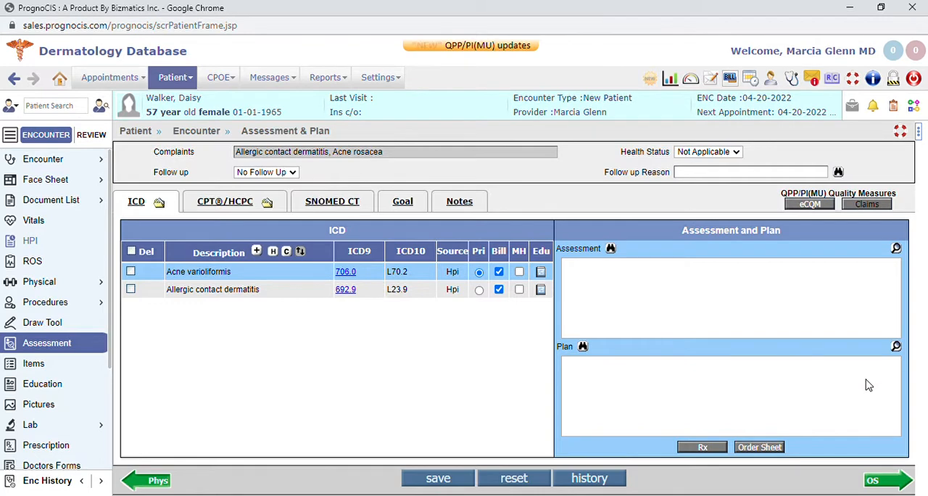
Open the prescriptions for the Acne varioliformis diagnosis and check the list of past prescriptions from the last 180 days
click(701, 448)
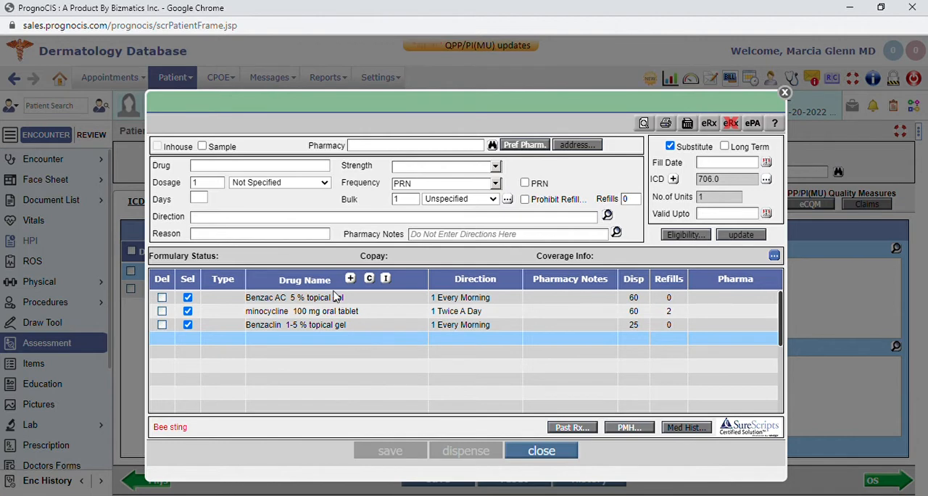
click(572, 427)
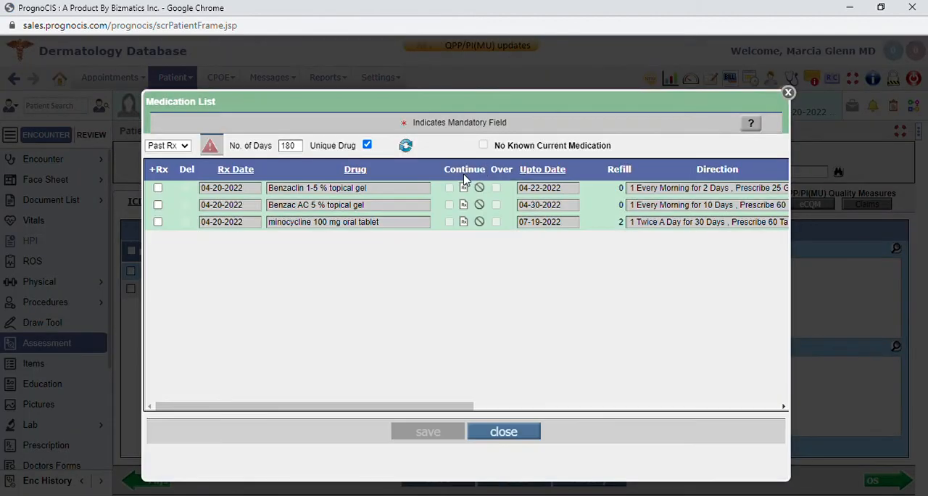
click(480, 433)
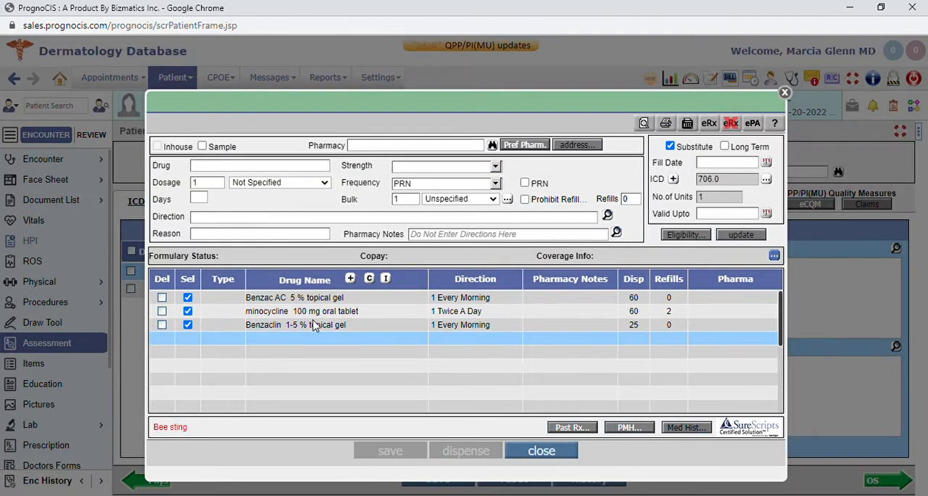
Look up the pharmacy #003 Eastway NY Test UAT, then save the Benzaclin 1-5 % topical gel prescription, acknowledge its alerts and close the prescriptions
click(492, 145)
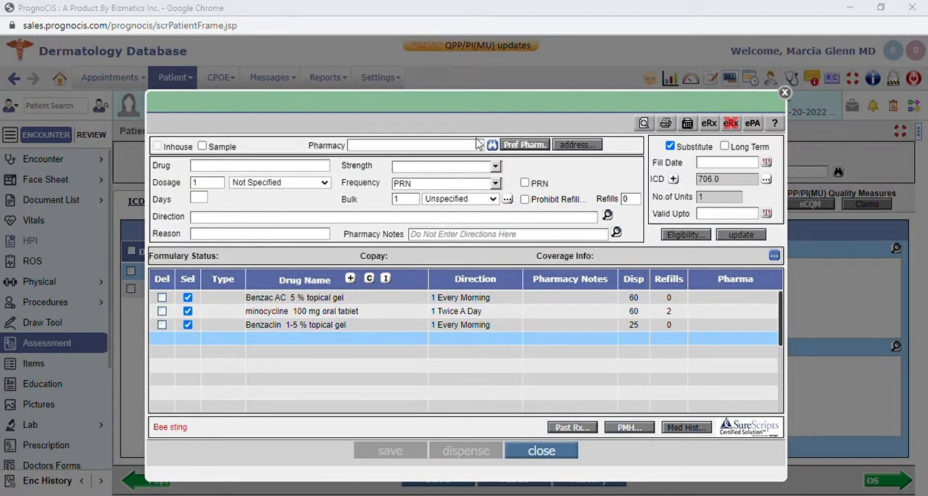
click(417, 229)
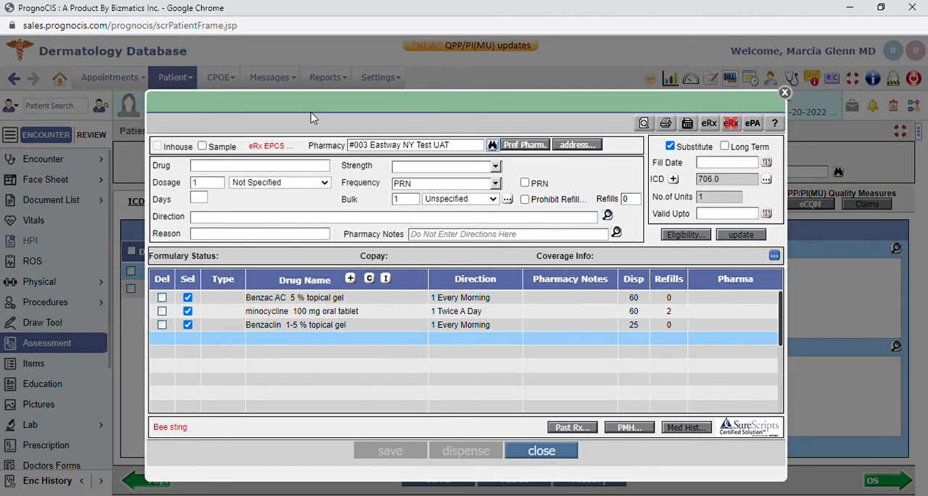
click(191, 326)
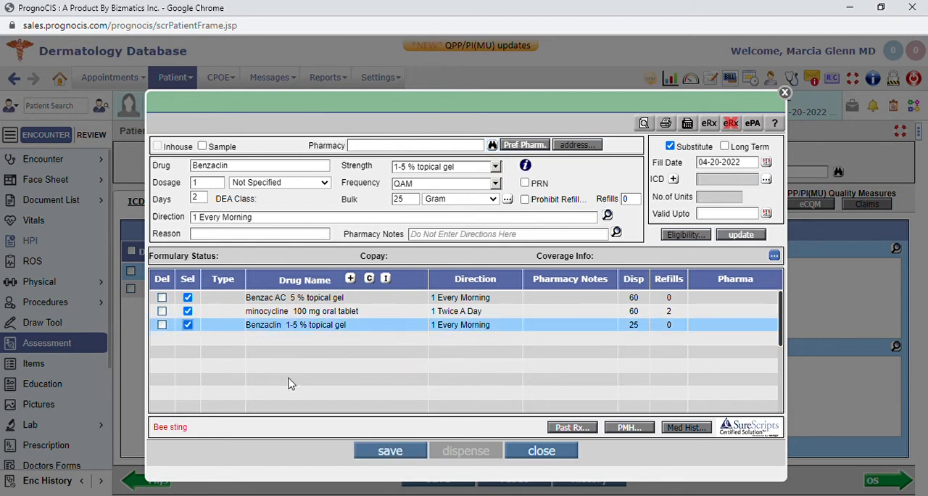
click(413, 453)
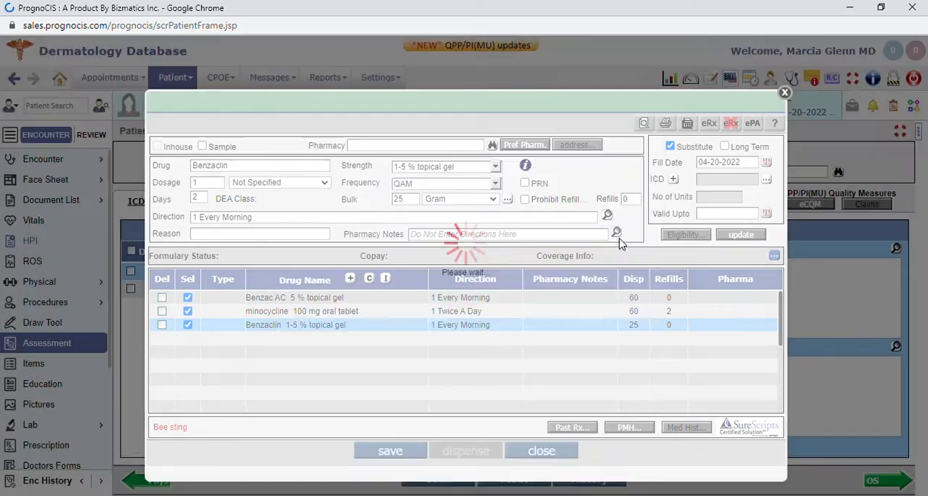
click(478, 387)
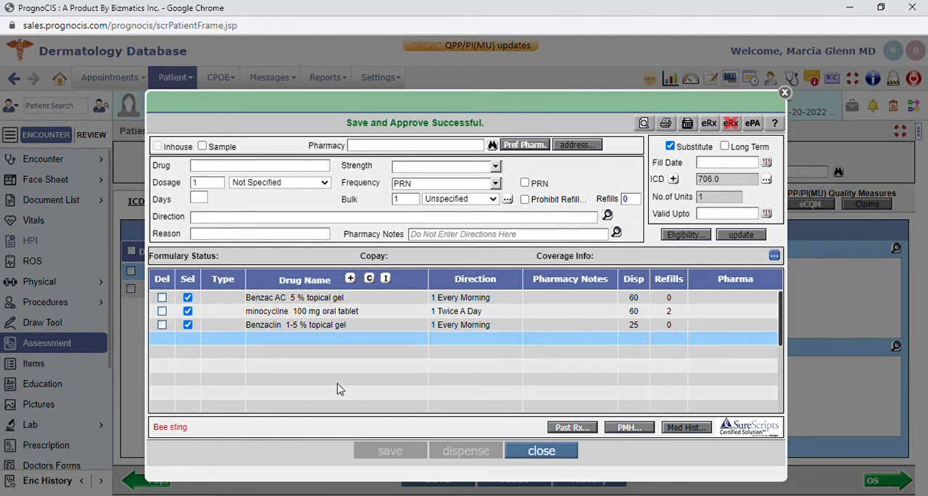
click(561, 454)
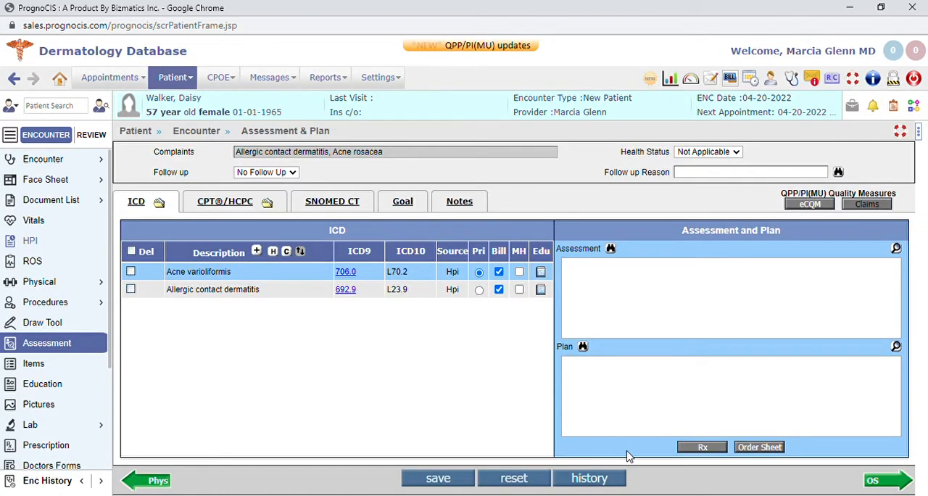
Look through the order sheet's radiology, consult and procedure choices and its selected orders, and close it
click(757, 447)
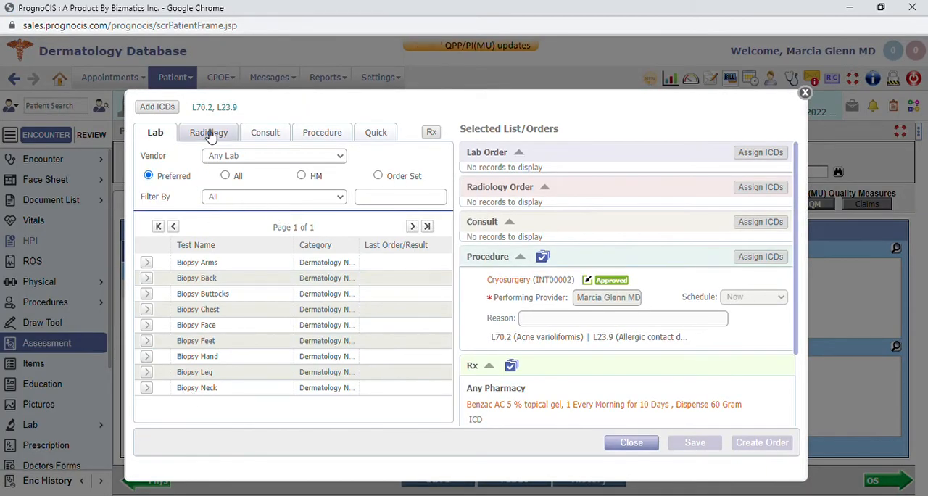
click(210, 133)
click(273, 134)
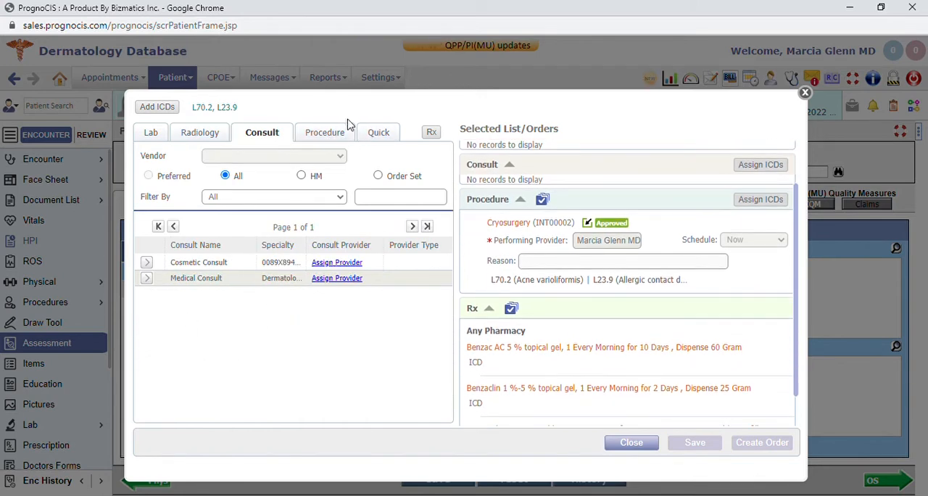
click(340, 131)
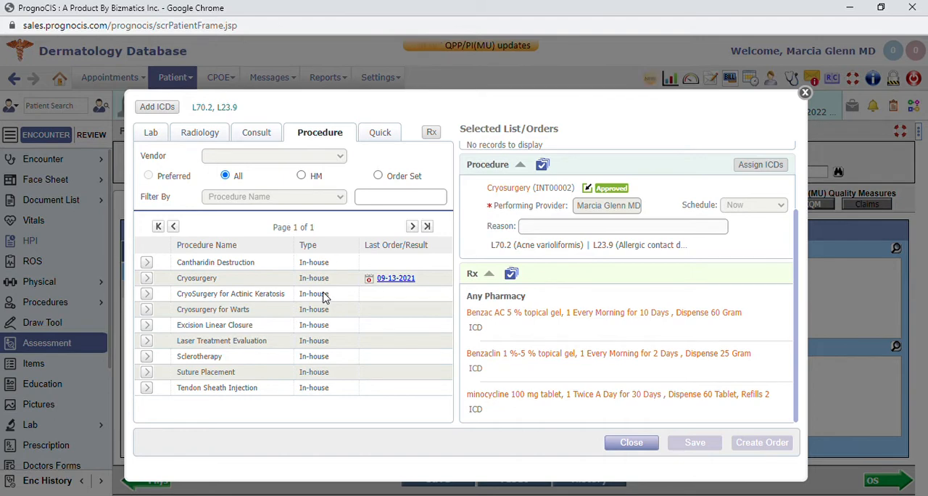
scroll(615, 323, down, 1)
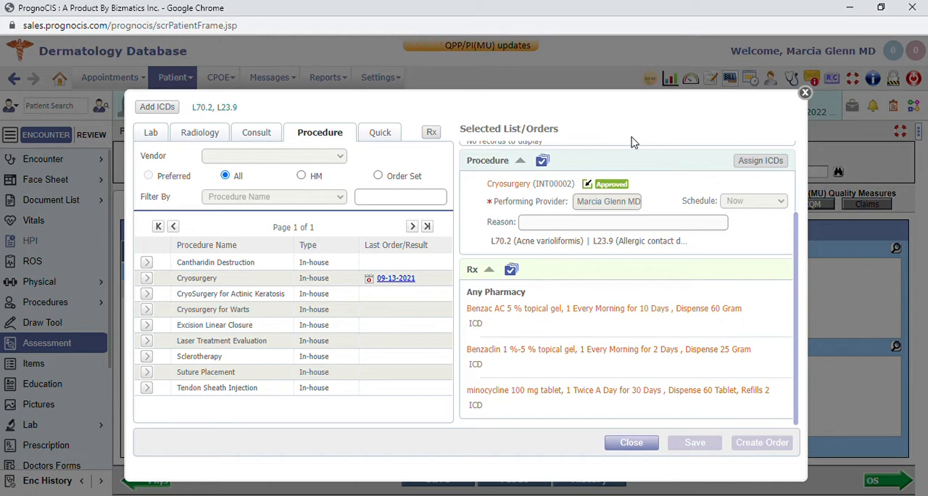
click(806, 93)
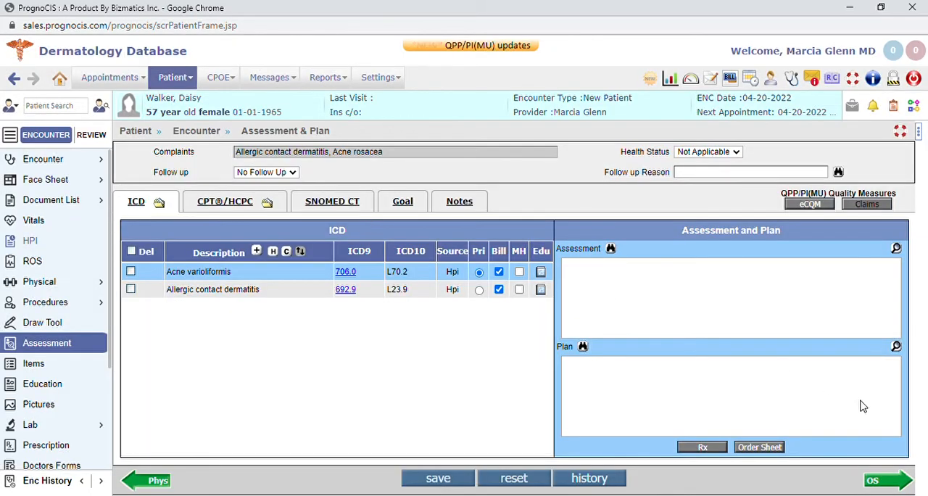
Open the encounter's progress note and read it through from history and pictures to procedures, plan and prescriptions
scroll(92, 417, down, 2)
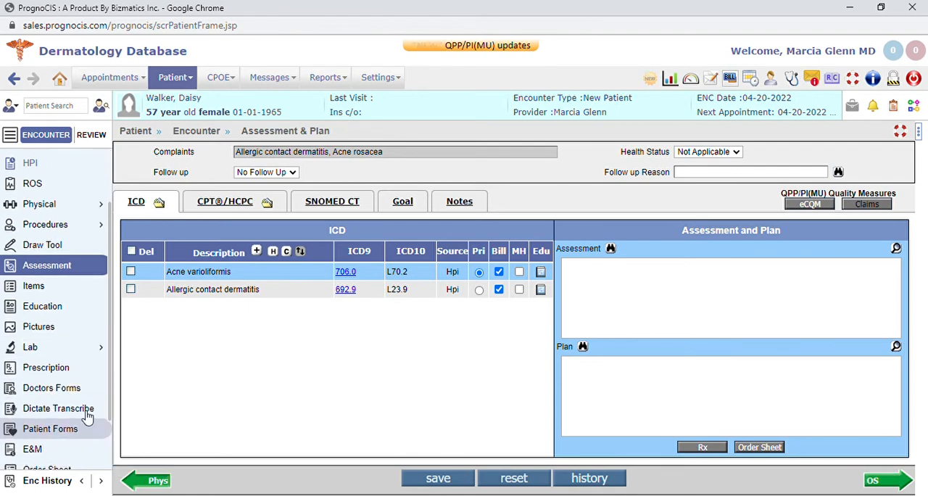
scroll(72, 387, down, 2)
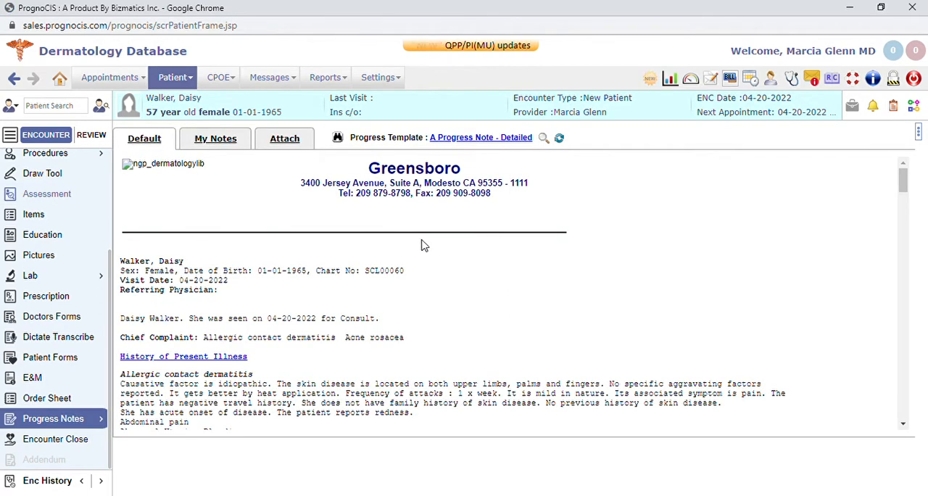
scroll(259, 327, down, 7)
scroll(227, 350, up, 10)
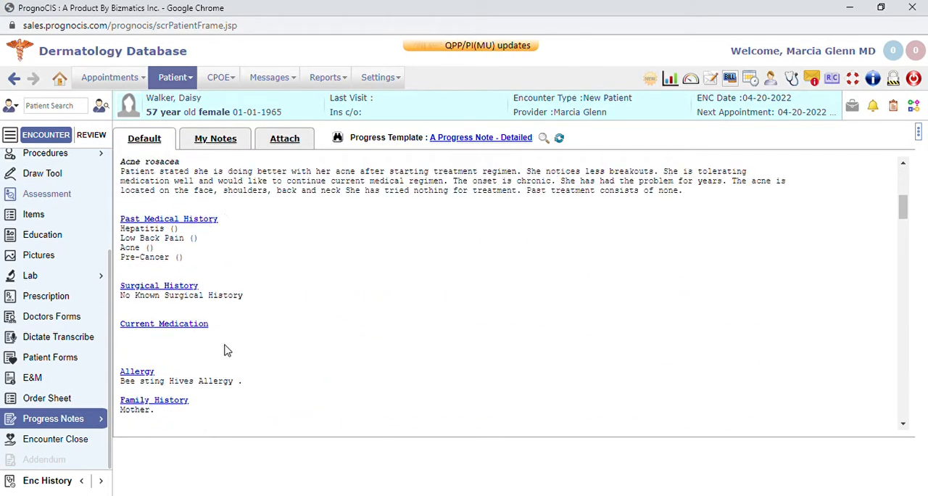
scroll(355, 257, down, 3)
scroll(356, 257, down, 7)
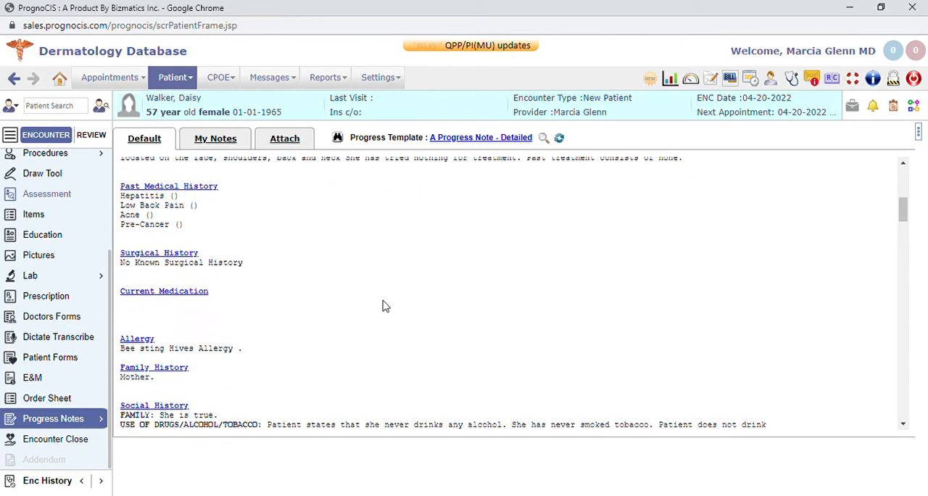
scroll(380, 305, down, 5)
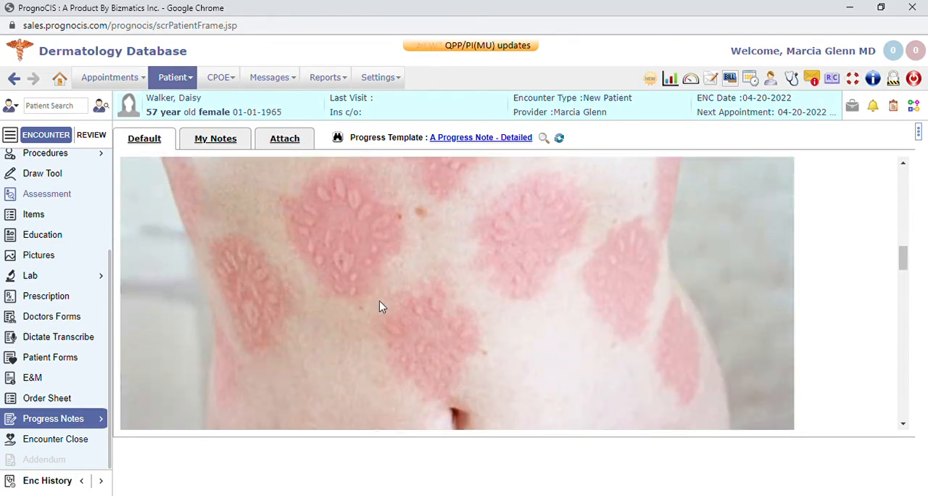
mouse_move(43, 421)
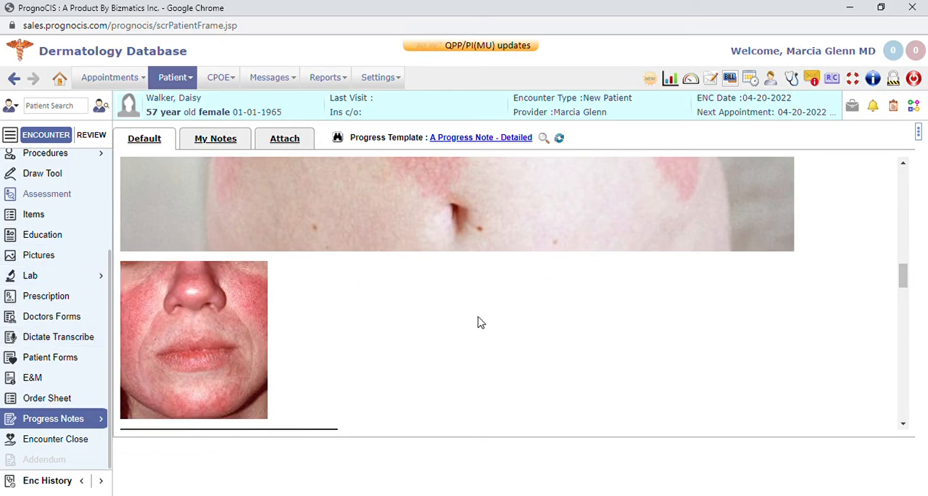
scroll(479, 320, down, 10)
scroll(255, 353, down, 10)
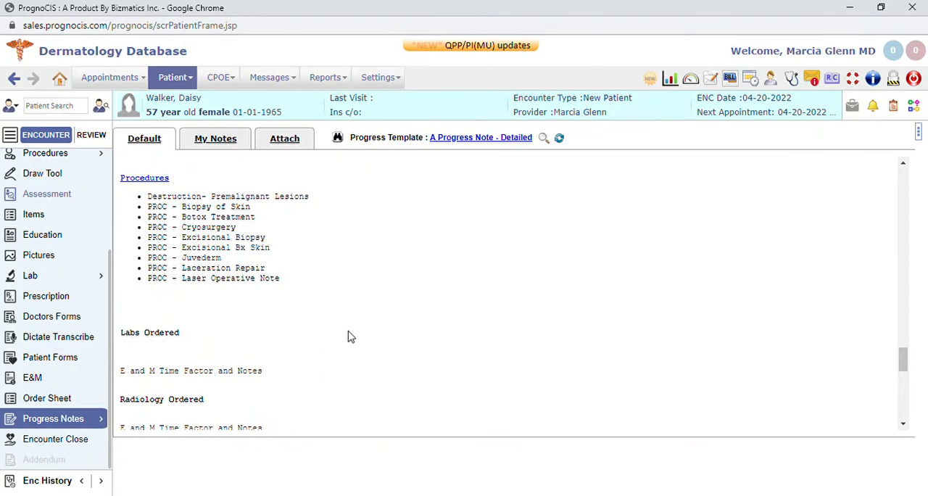
scroll(348, 336, down, 8)
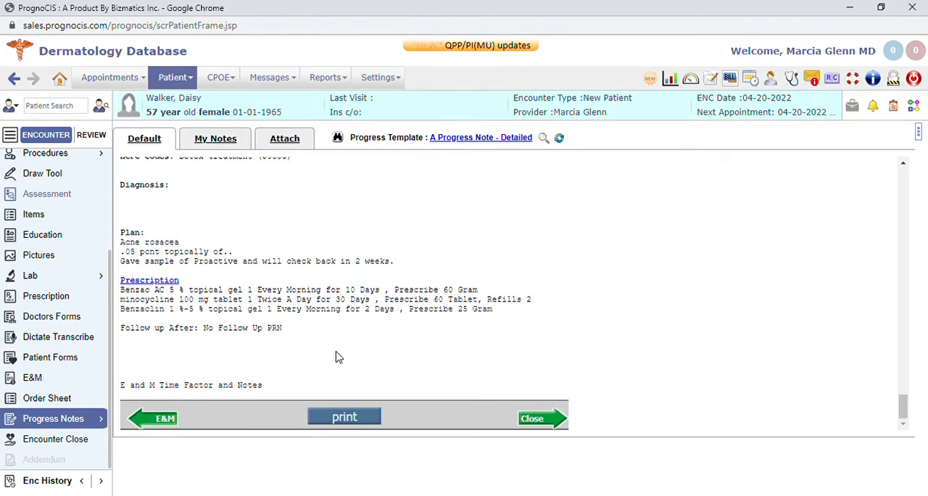
scroll(317, 303, up, 20)
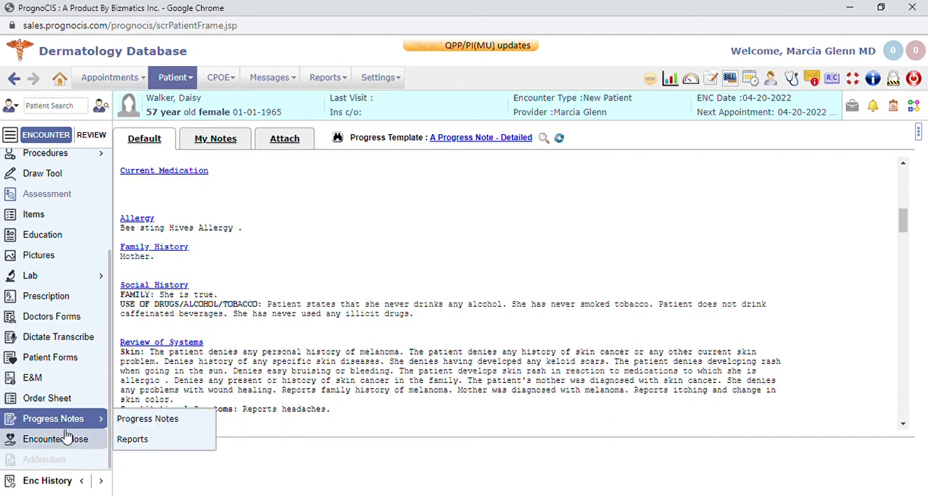
Close the encounter with claim creation and Mark Encounter Complete / Sign Off enabled, and save it
click(51, 439)
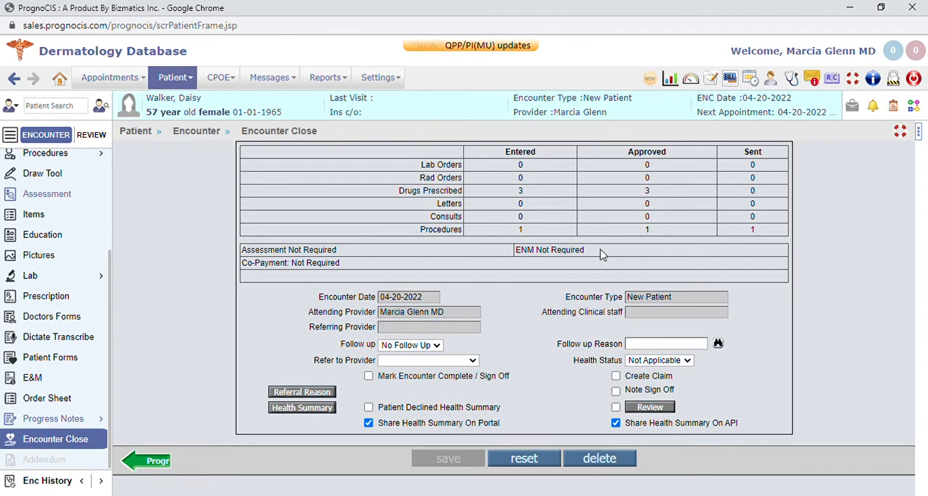
click(616, 375)
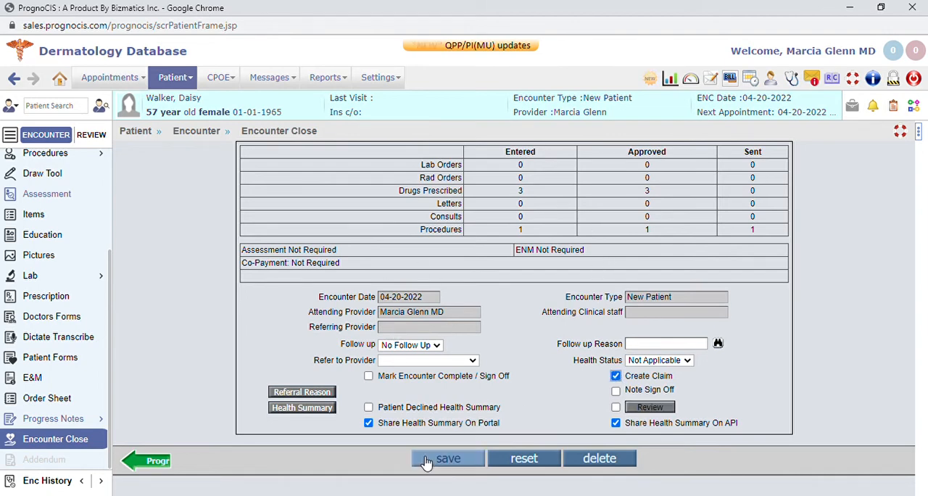
click(369, 375)
click(448, 458)
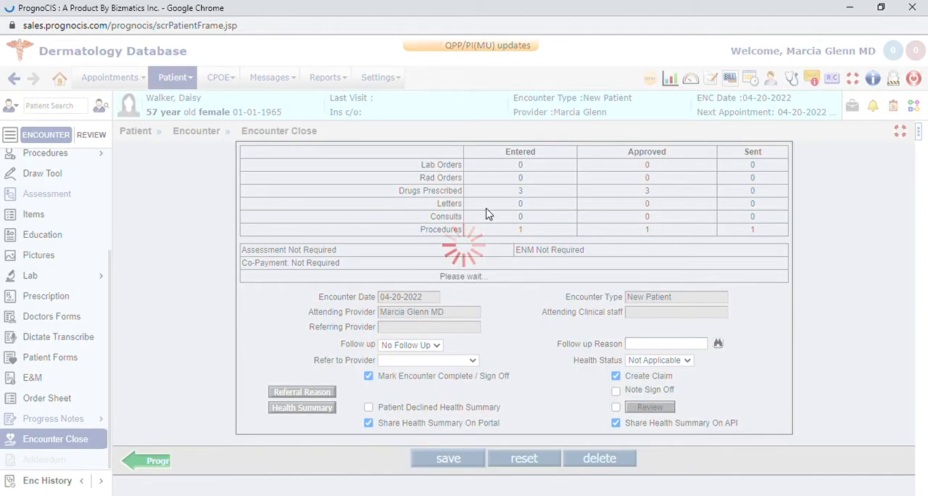
Return to the encounter closing page and reopen the signed-off encounter
scroll(47, 425, down, 2)
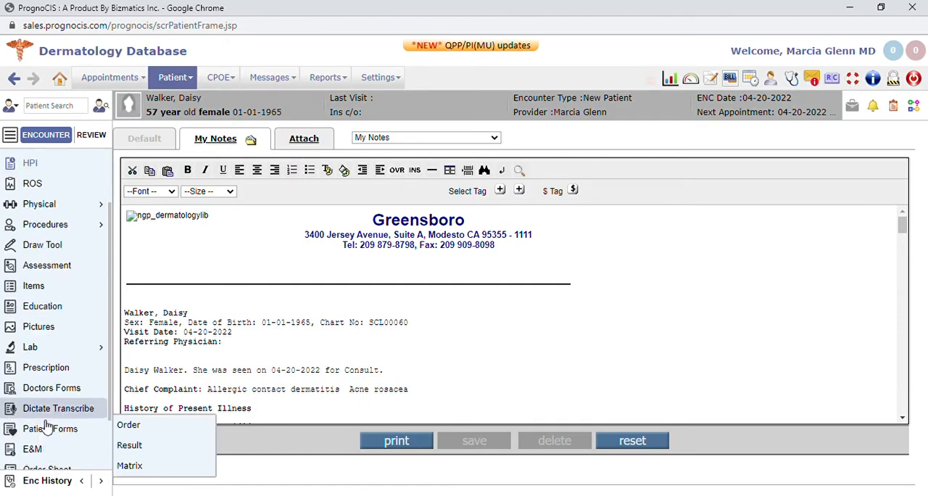
click(65, 439)
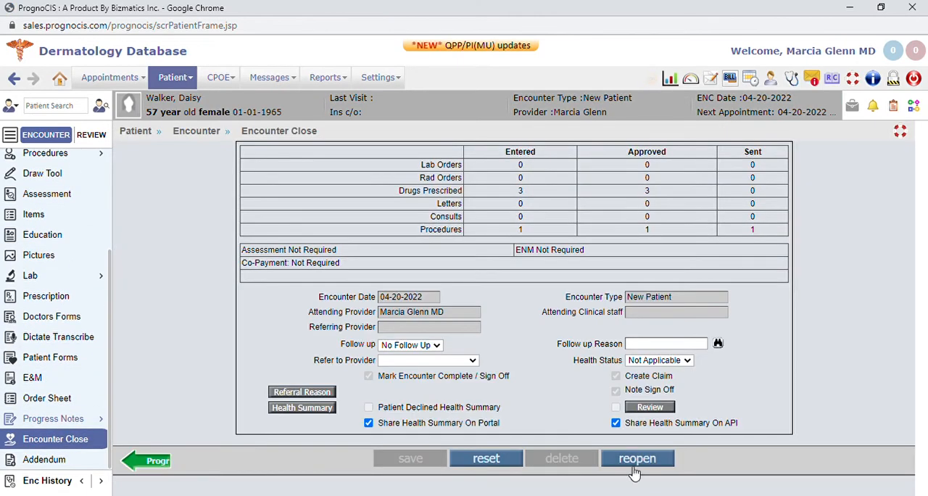
click(637, 458)
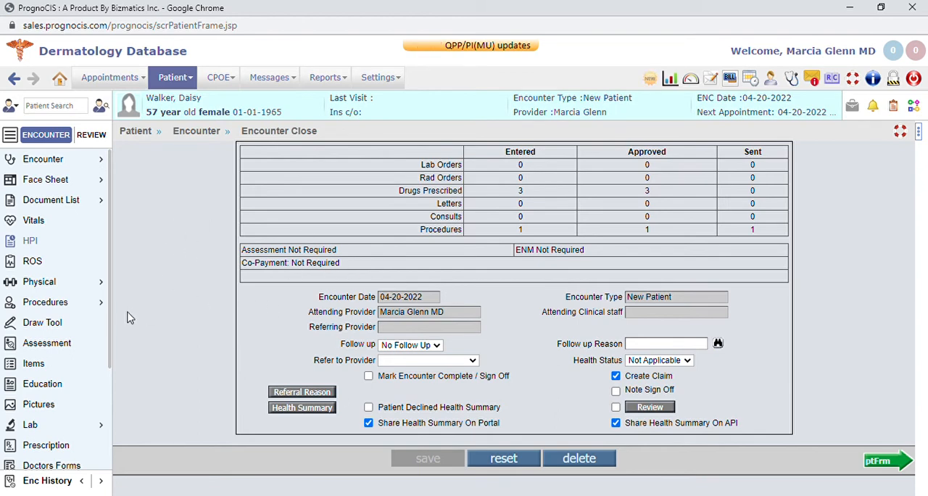
Open the encounter's procedures and view the PROC - Excisional Biopsy and PROC - Laceration Repair templates
mouse_move(52, 307)
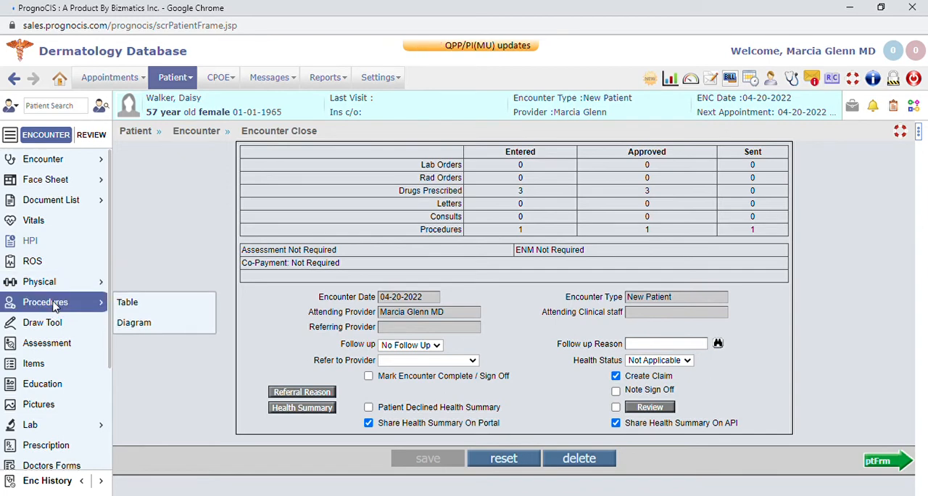
click(54, 305)
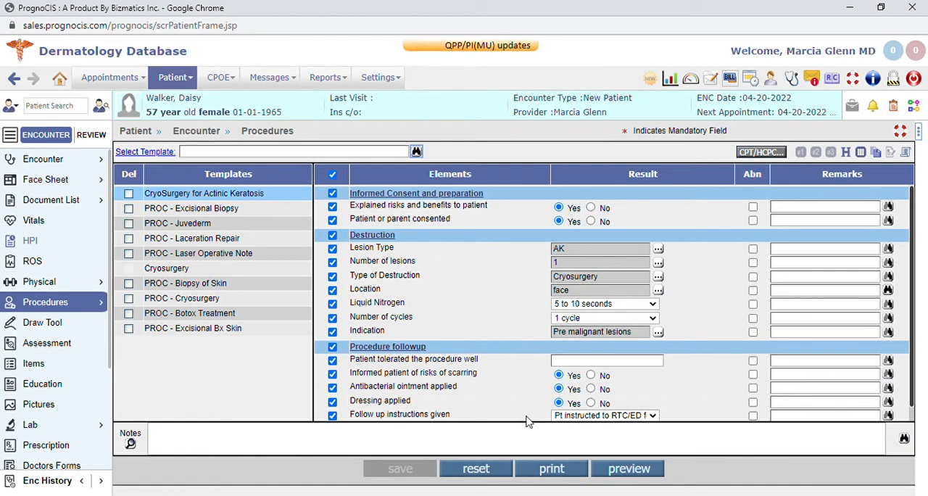
click(223, 213)
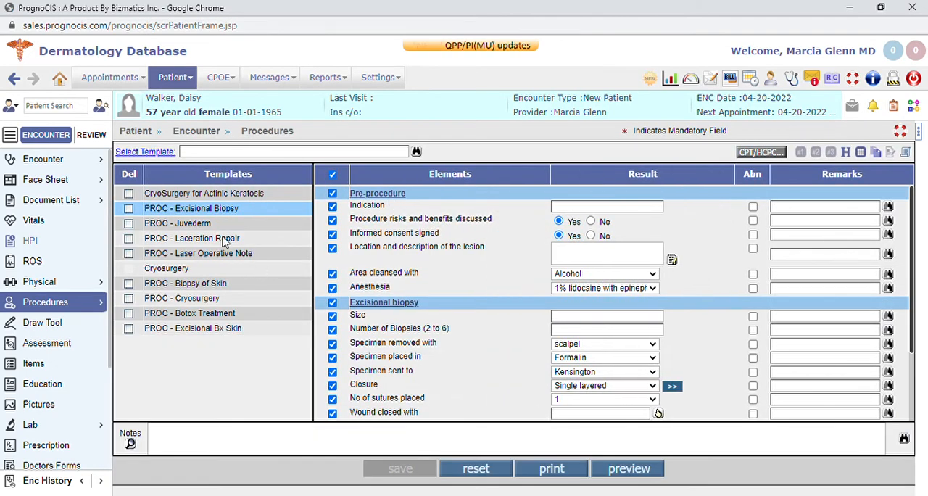
click(223, 240)
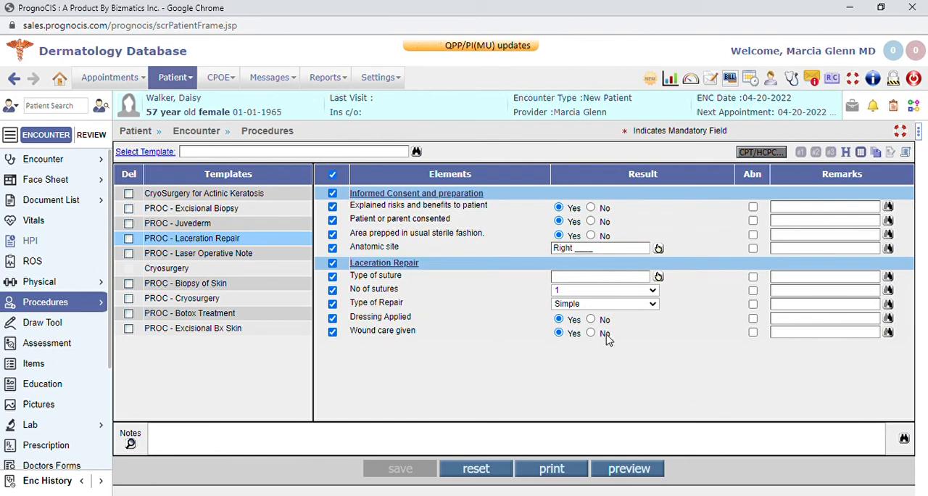
View the PROC - Biopsy of Skin and PROC - Botox Treatment templates, then open CryoSurgery for Actinic Keratosis
click(193, 283)
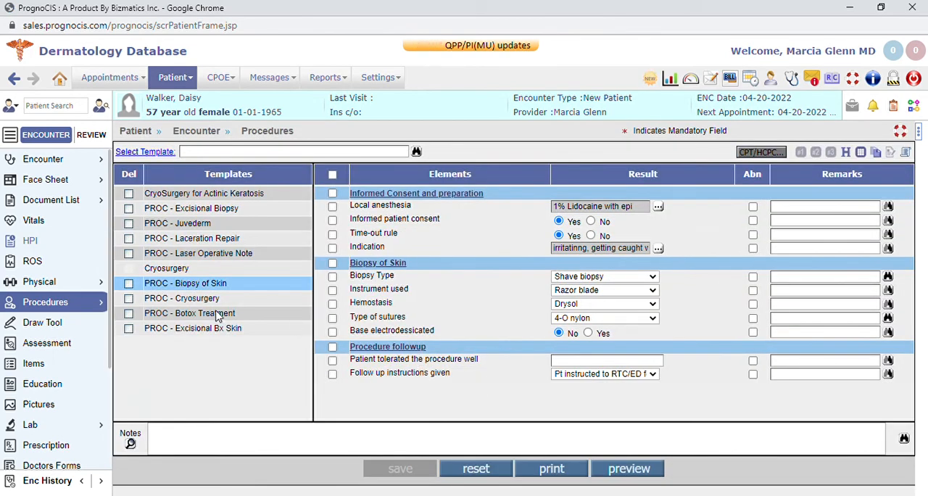
click(219, 315)
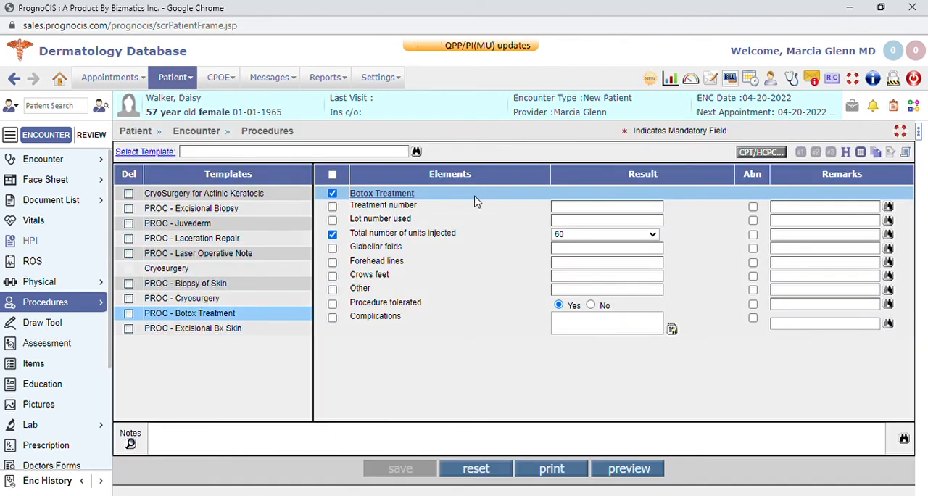
click(258, 196)
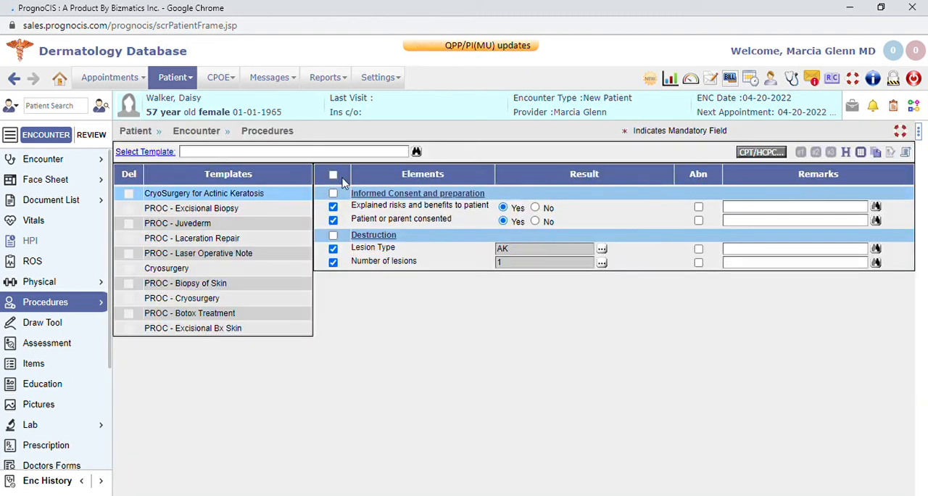
mouse_move(69, 425)
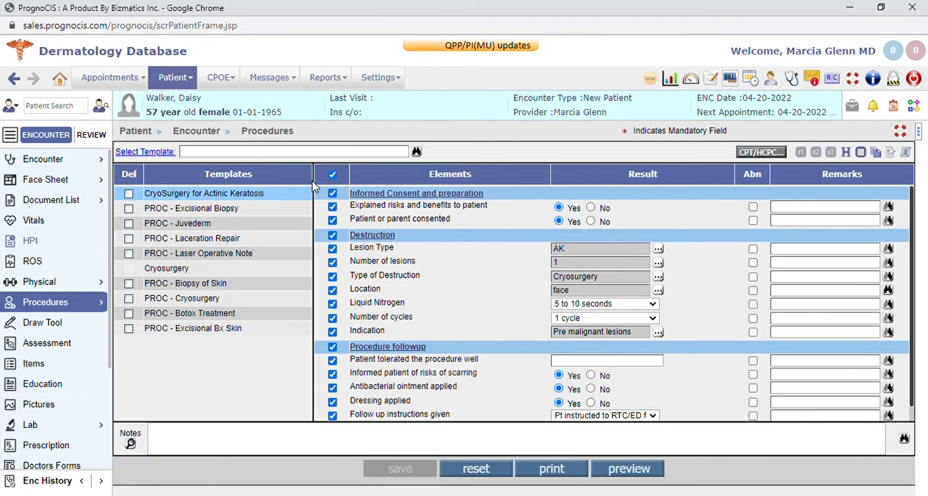
Save the CryoSurgery for Actinic Keratosis procedure with all its elements selected, and preview the resulting form
click(607, 307)
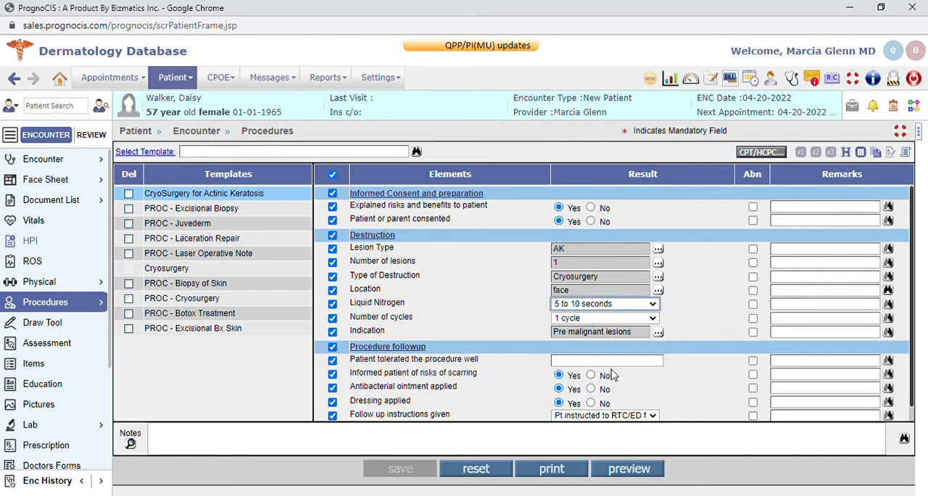
click(331, 175)
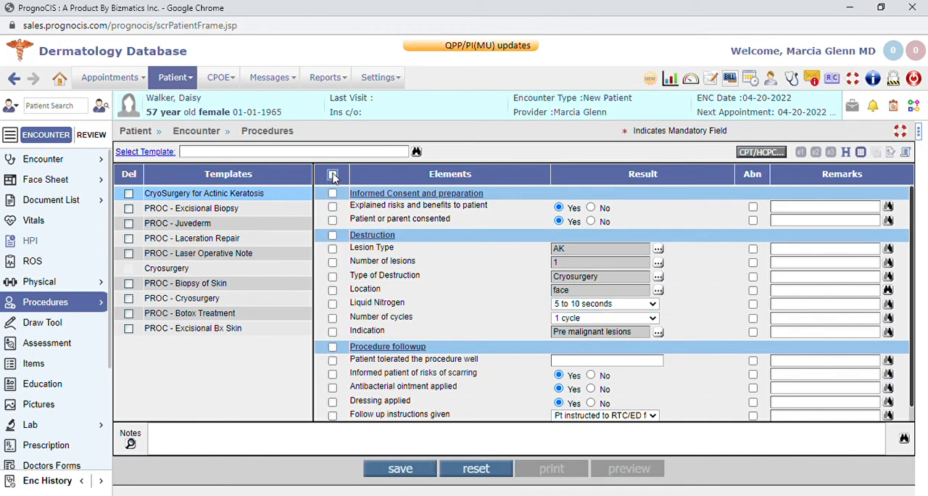
click(417, 472)
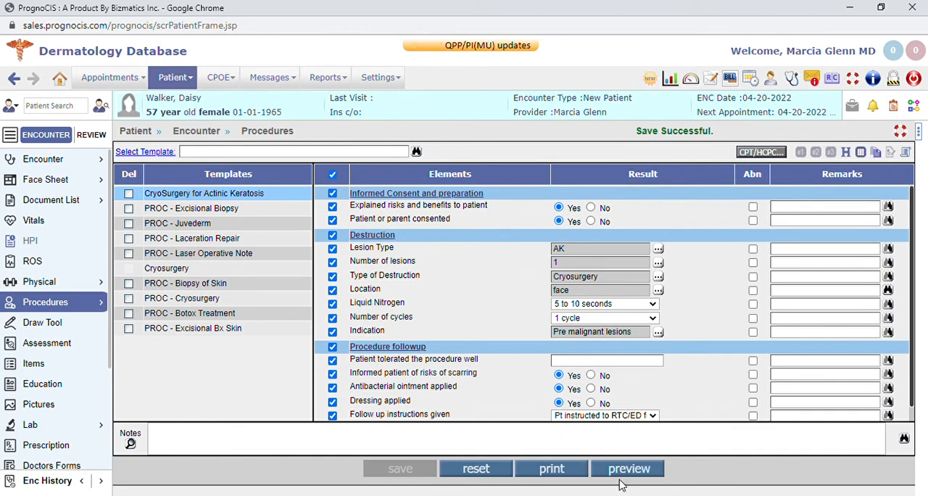
click(623, 471)
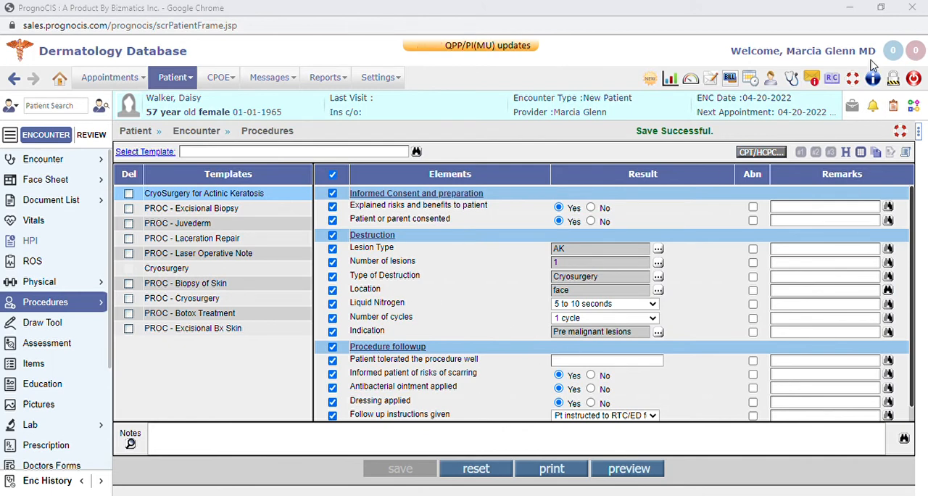
click(917, 47)
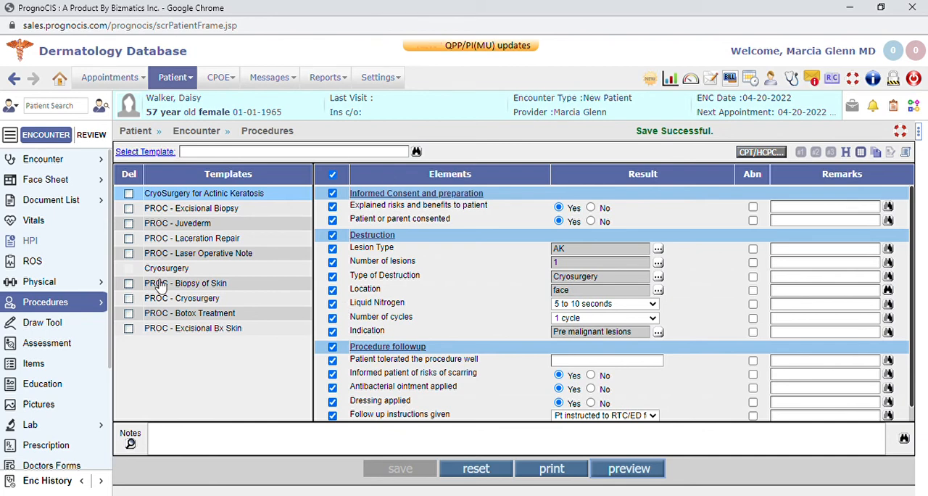
Open the encounter's document list, preview the New Patient progress note and look through the listed procedure forms and orders
click(64, 207)
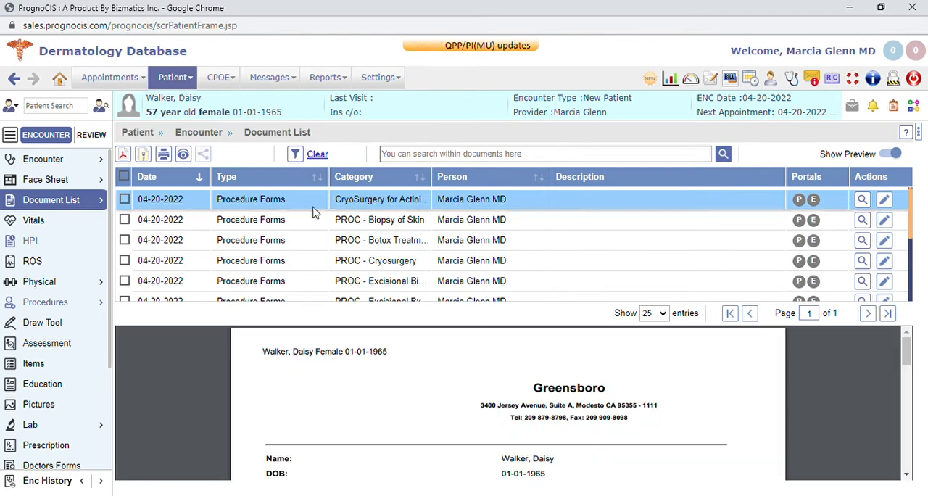
scroll(312, 218, down, 5)
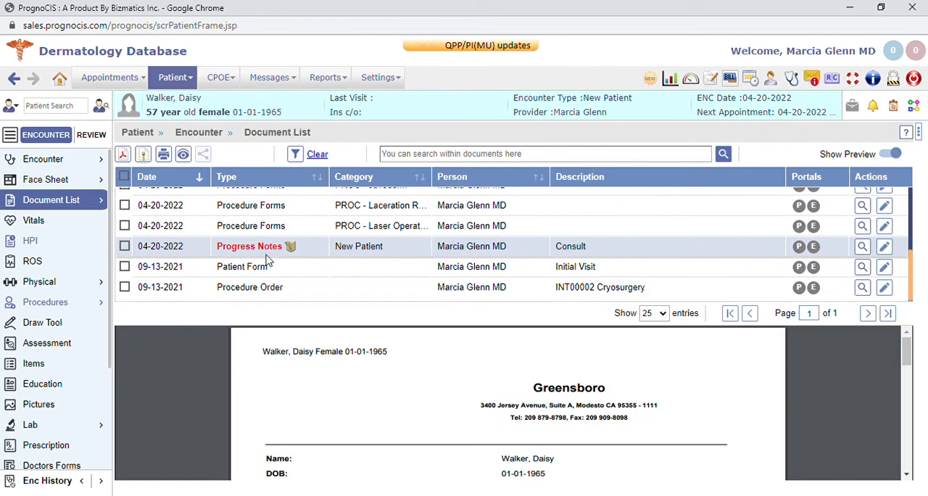
click(352, 245)
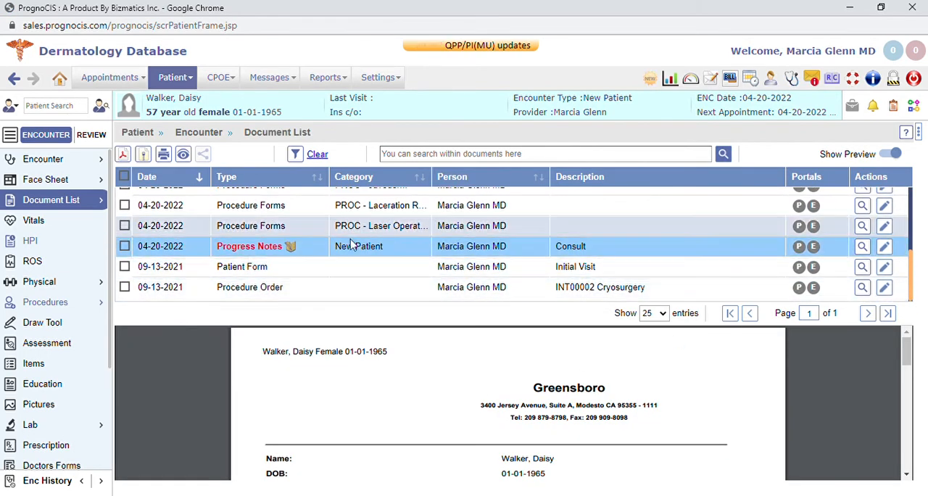
mouse_move(81, 201)
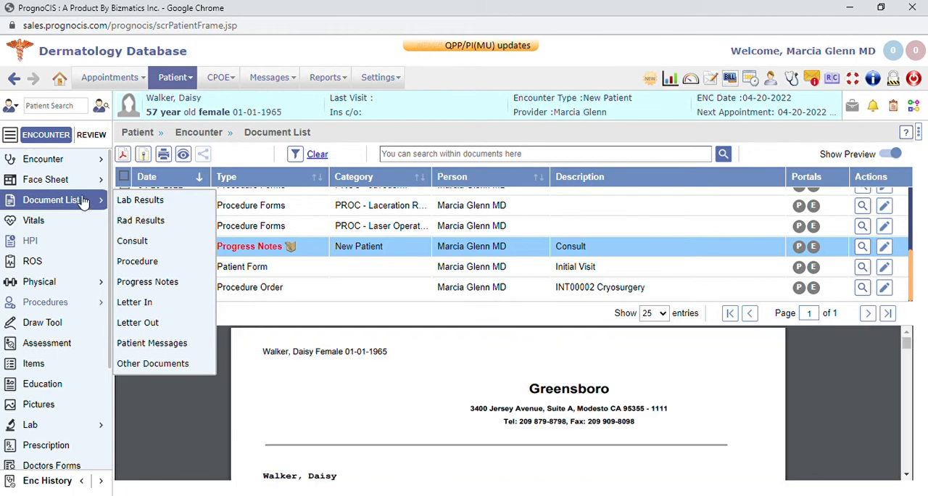
scroll(426, 240, up, 5)
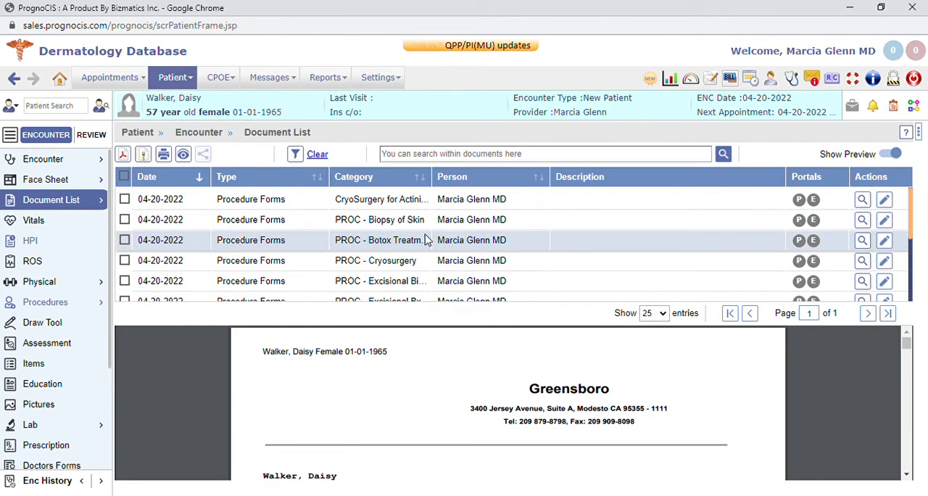
scroll(427, 240, down, 5)
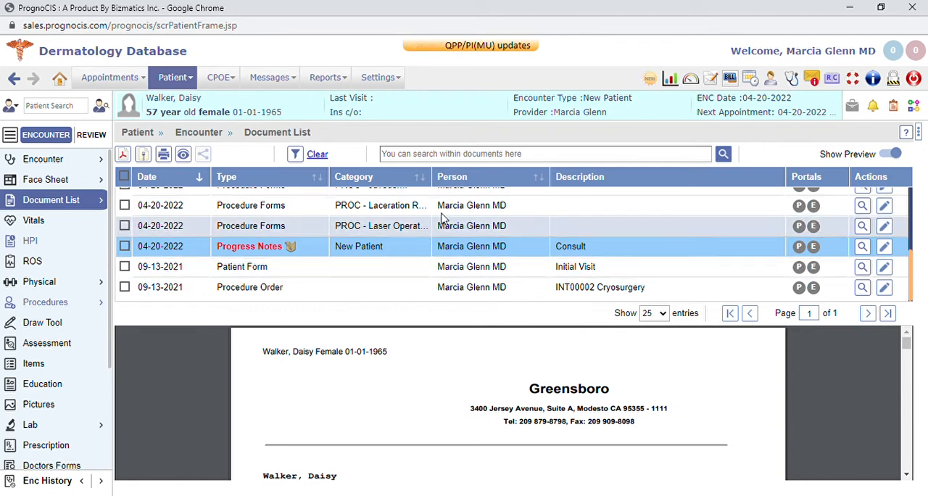
click(484, 155)
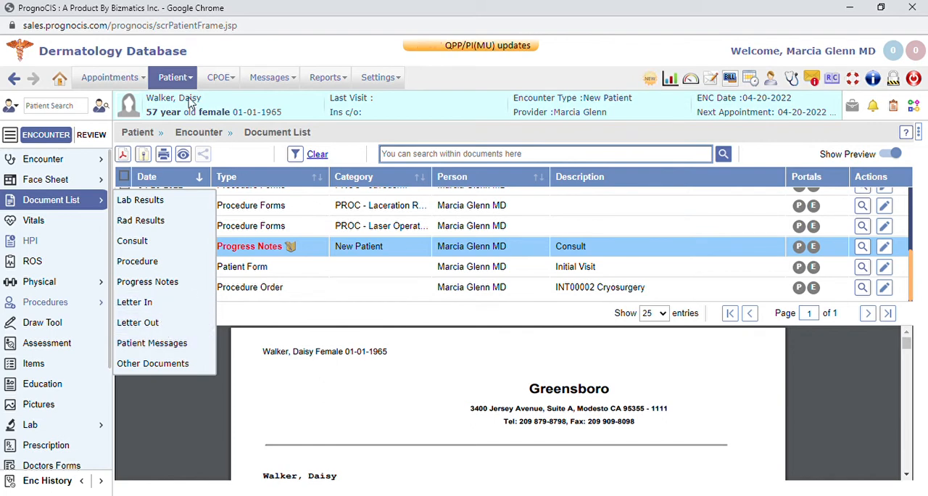
Open a blank outgoing letter for the patient and look through the available recipient choices
click(190, 77)
click(186, 205)
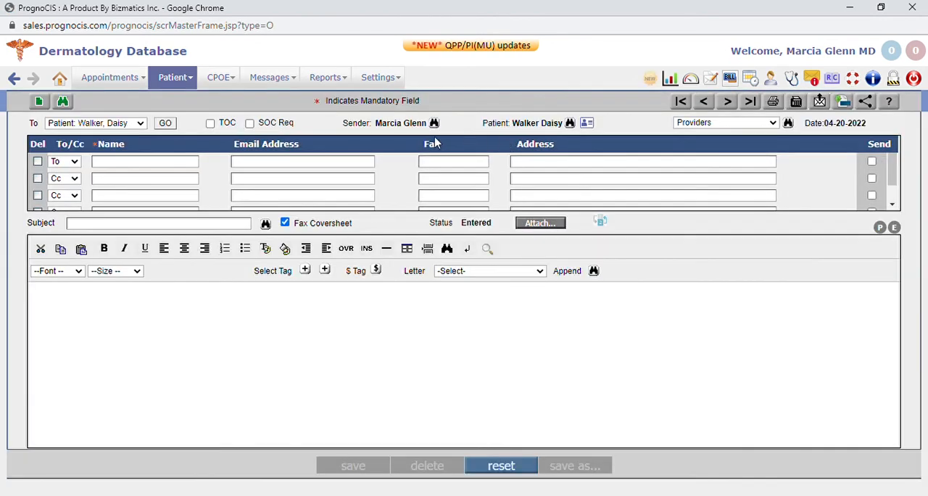
click(139, 125)
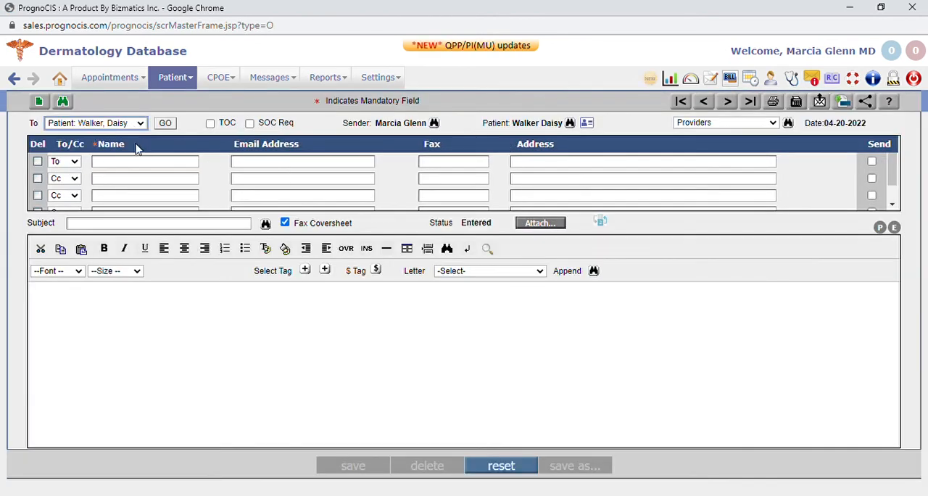
click(123, 106)
click(113, 128)
click(198, 110)
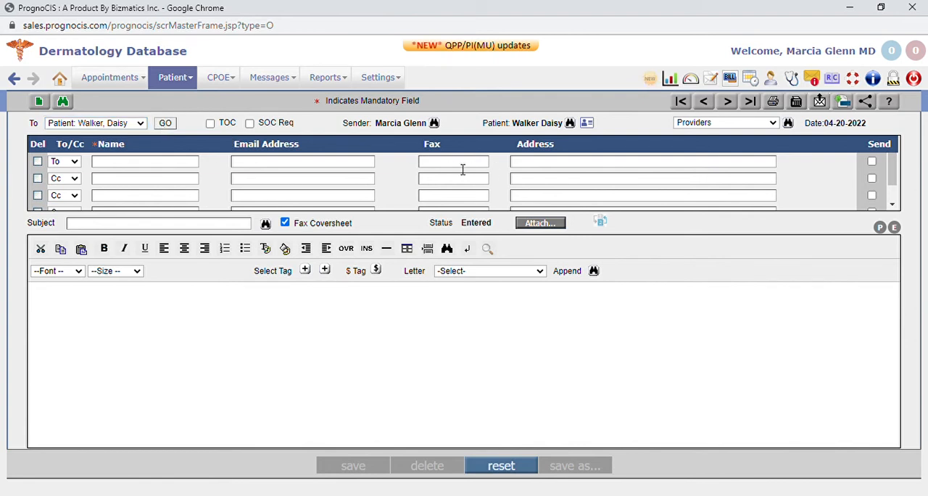
Load the CONSULT - Massage Therapy template into the outgoing letter and look through its contents
click(491, 270)
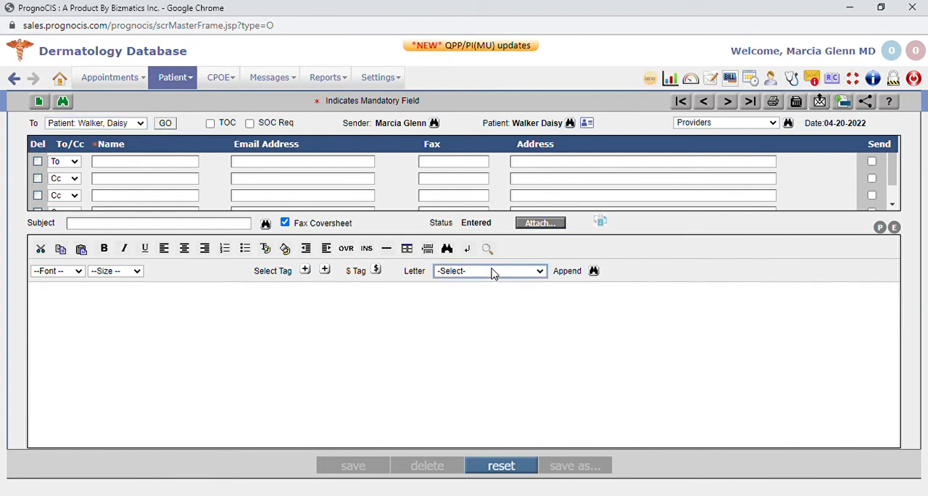
click(509, 402)
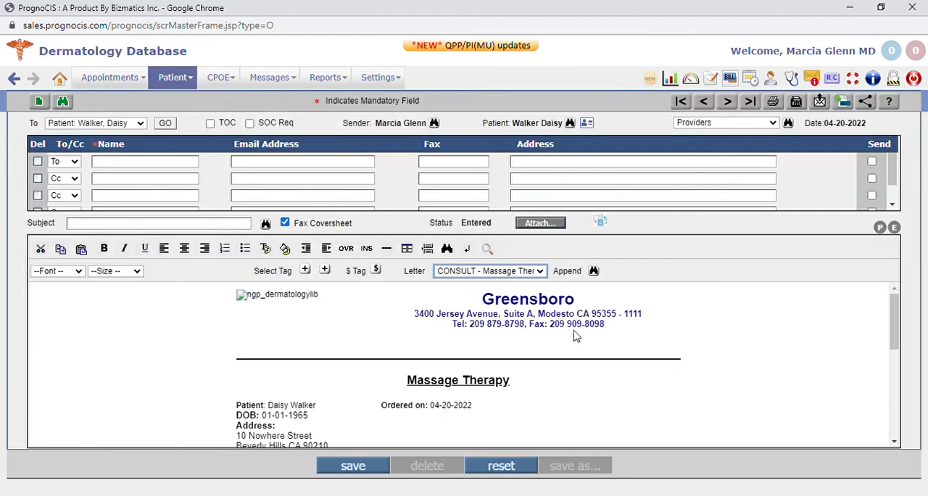
scroll(576, 331, down, 6)
scroll(332, 364, up, 8)
scroll(331, 415, down, 1)
Add the text "tgqawretrt" after Work Phone in the Massage Therapy letter and save it
drag(332, 411, 455, 431)
text(tgqawretrtrt)
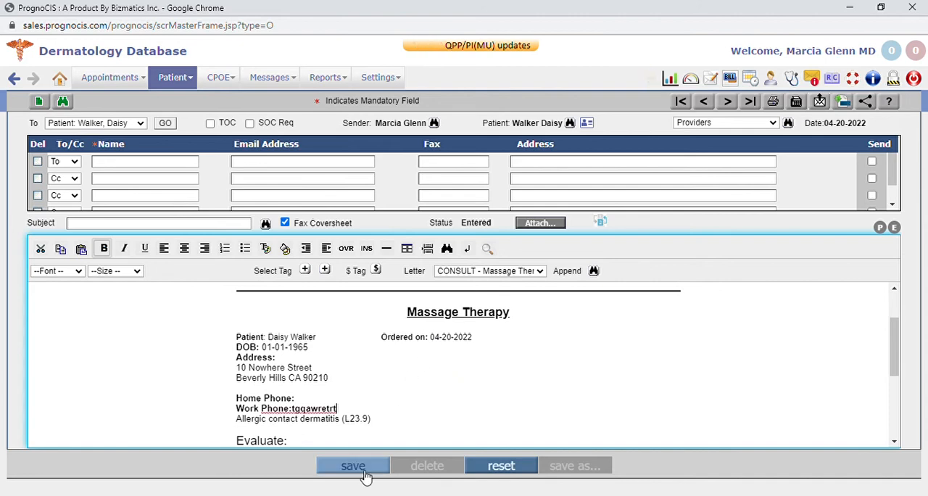
click(353, 467)
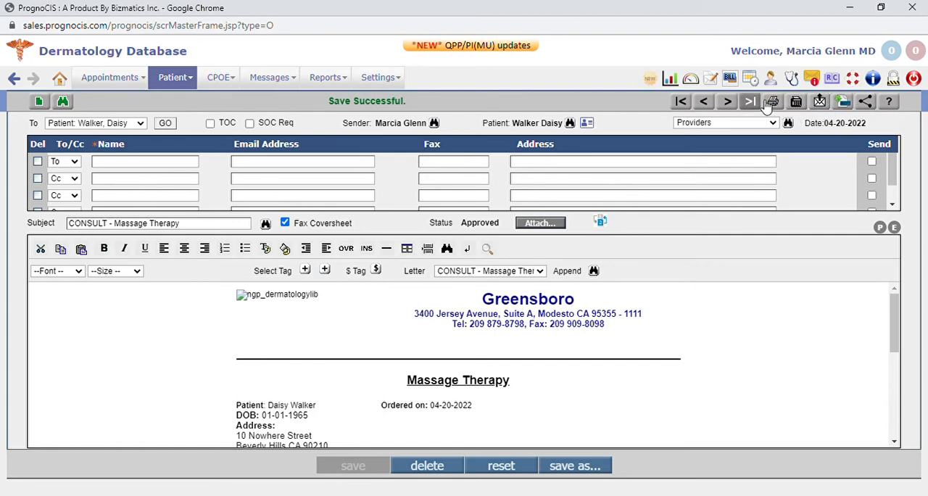
Try to share the saved Massage Therapy letter
click(872, 107)
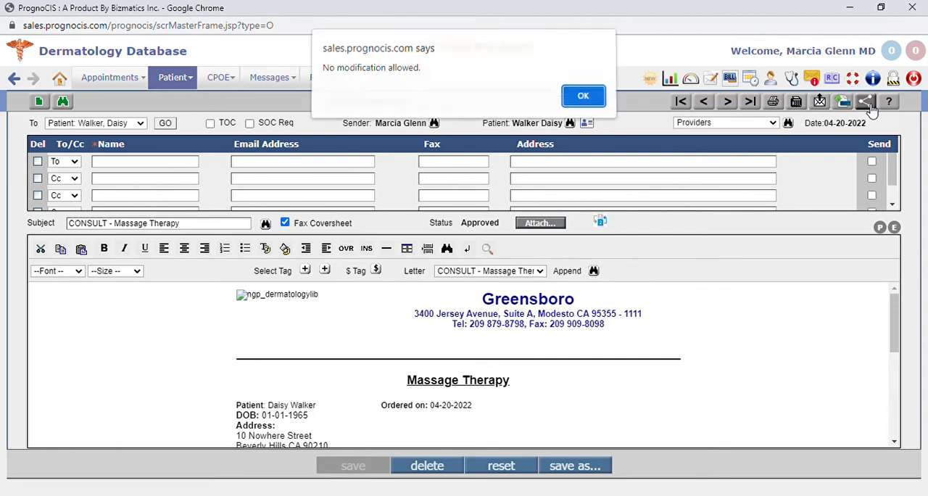
click(585, 97)
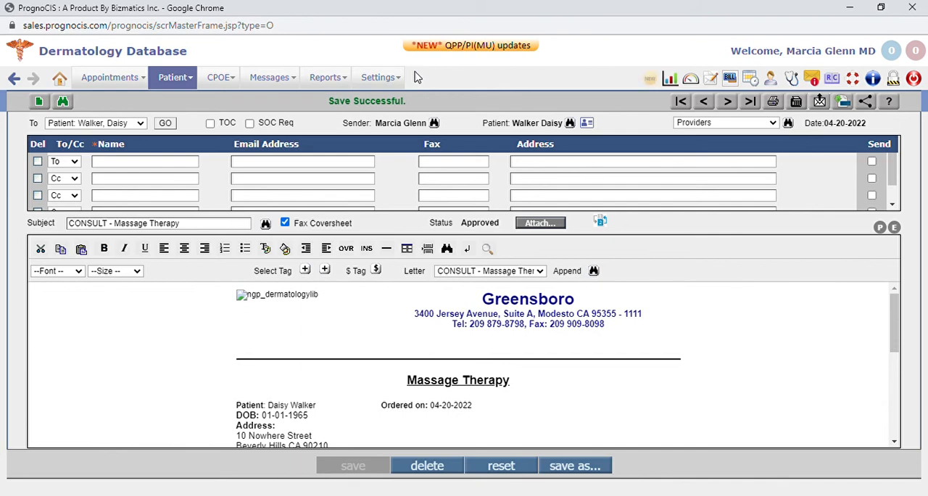
Return to the patient's encounter and list its Letter Out documents to view the saved Massage Therapy letter
click(174, 77)
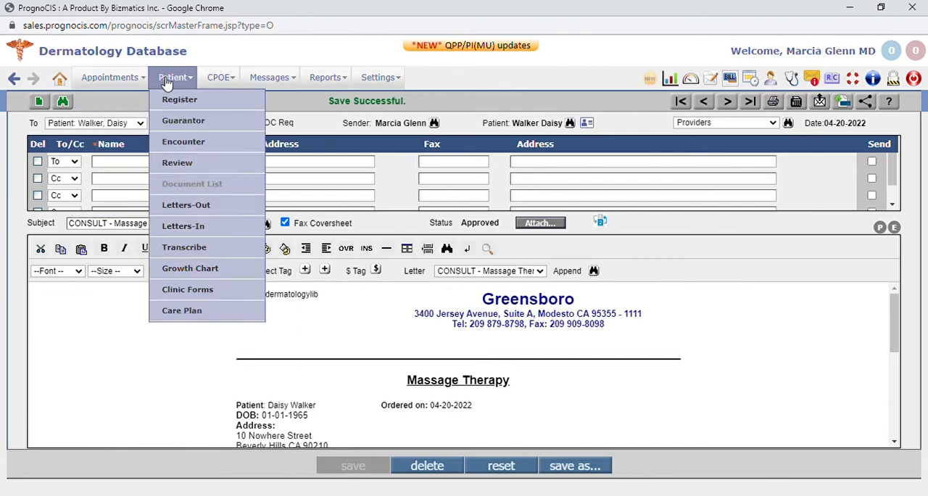
click(198, 145)
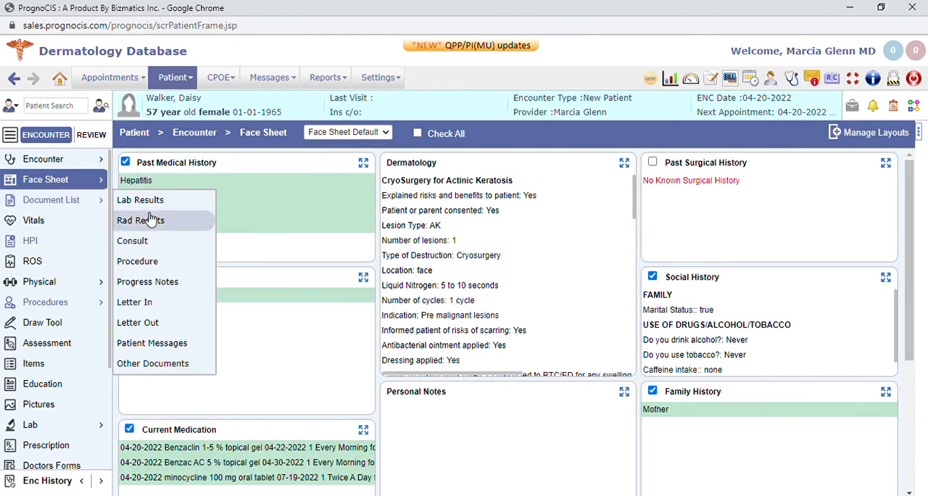
click(145, 323)
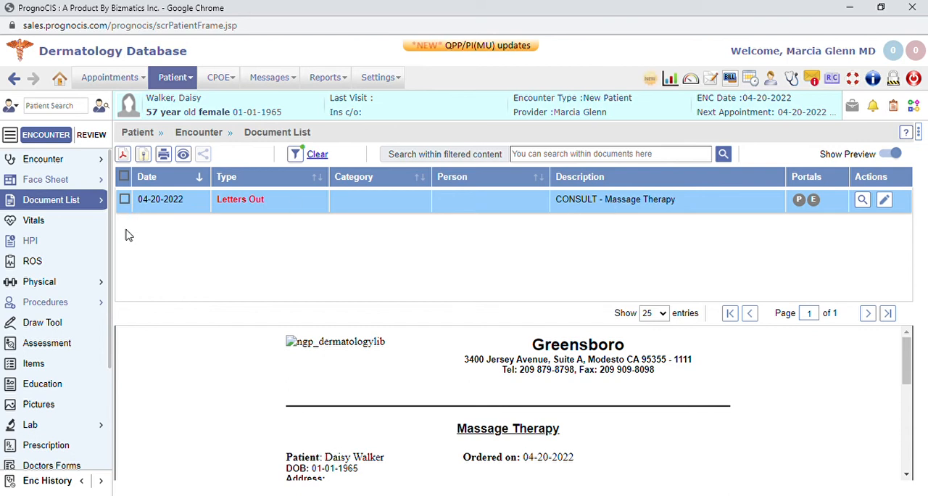
Open Dictate Transcribe, view the Review of Systems and Dermatology-PROC - Laceration Repair notes, and open the lookup for the latter
scroll(100, 265, down, 3)
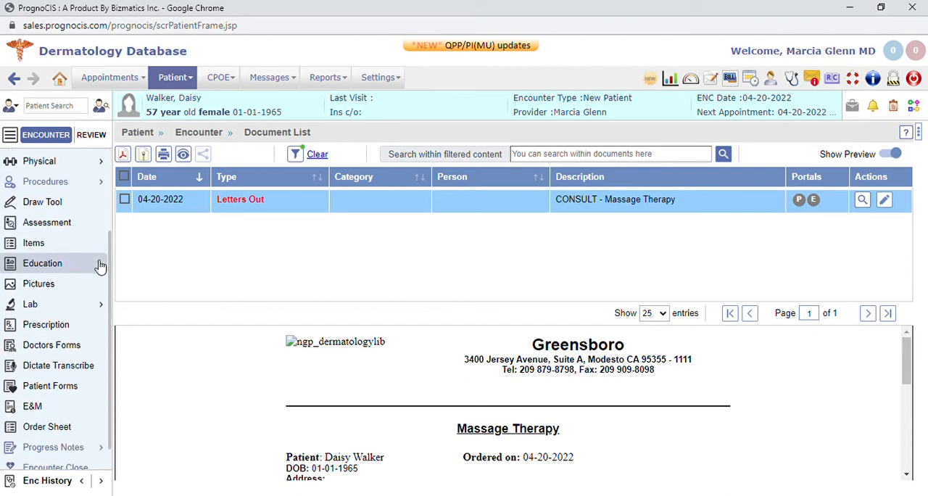
scroll(100, 266, down, 1)
click(96, 282)
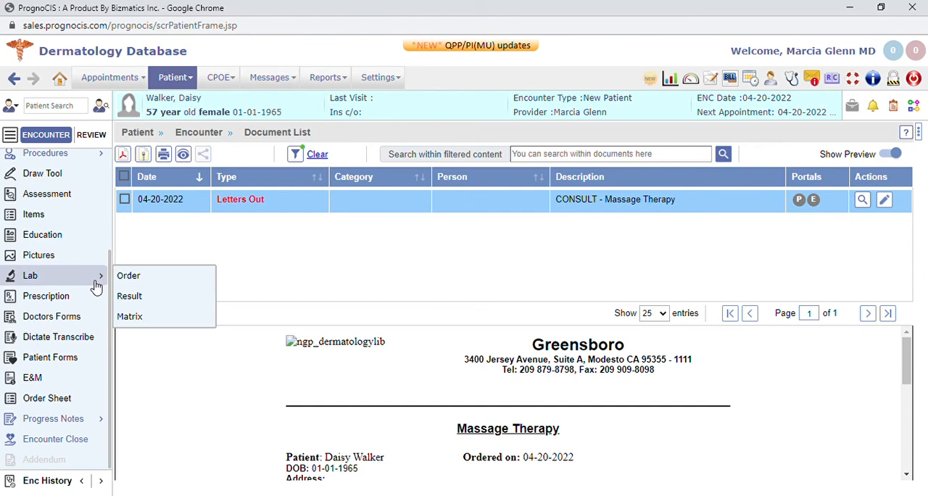
click(75, 341)
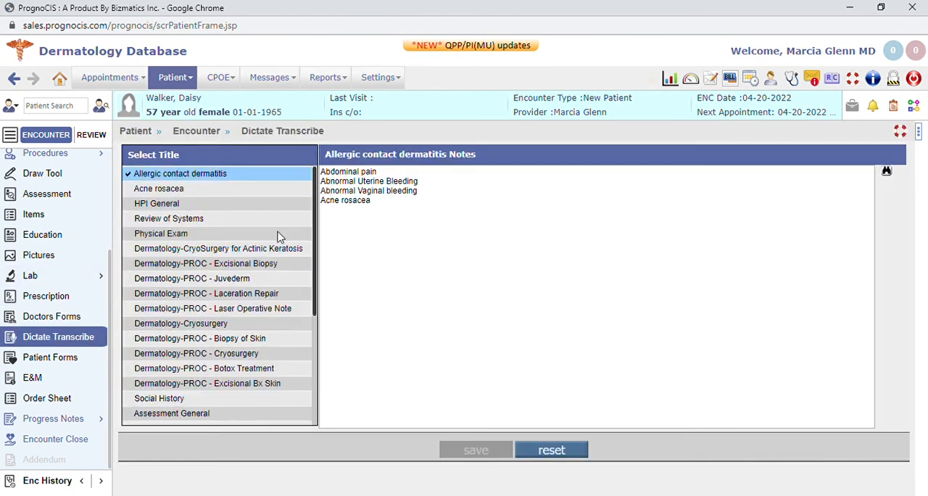
click(193, 191)
click(193, 219)
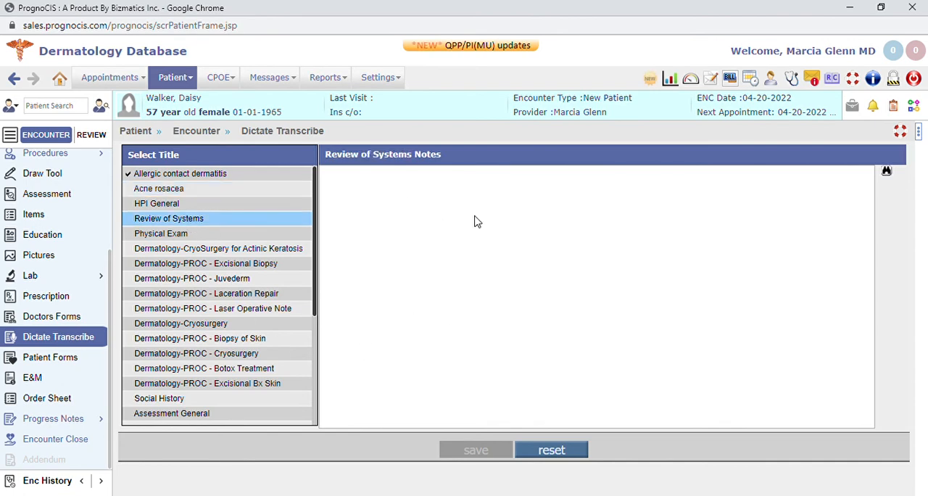
click(210, 296)
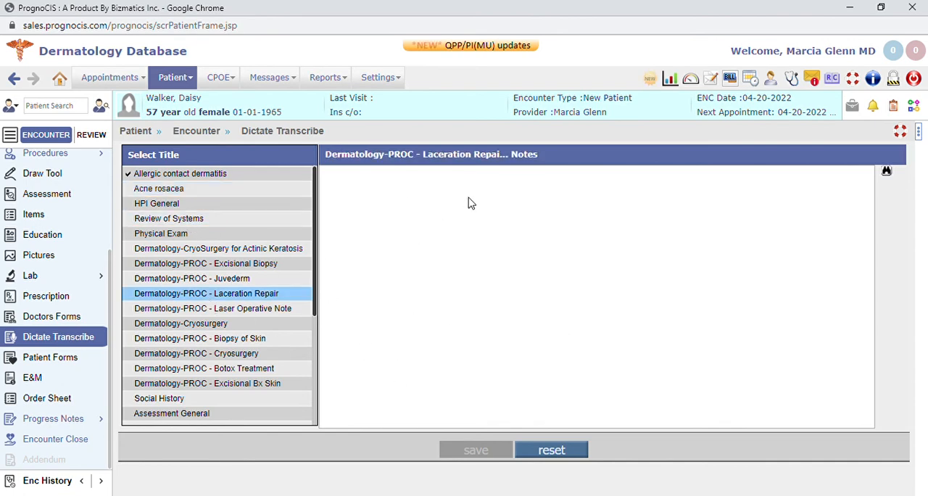
scroll(269, 290, down, 3)
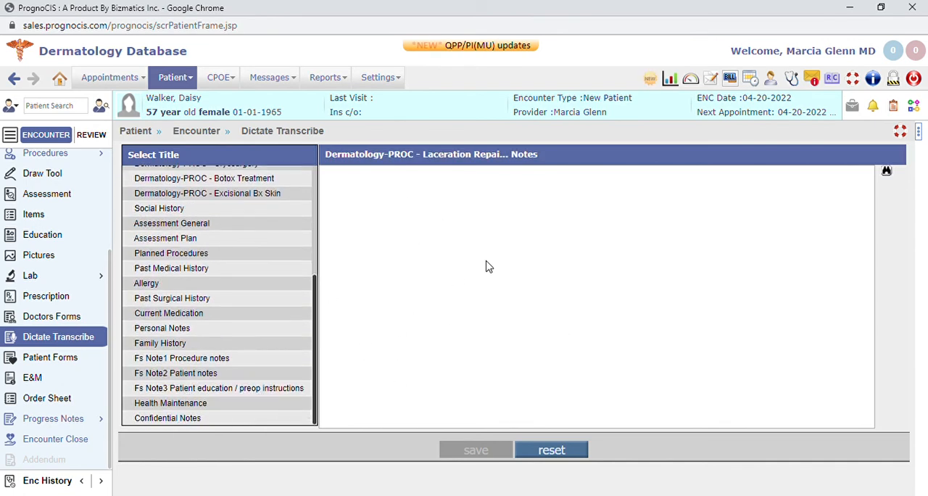
click(890, 172)
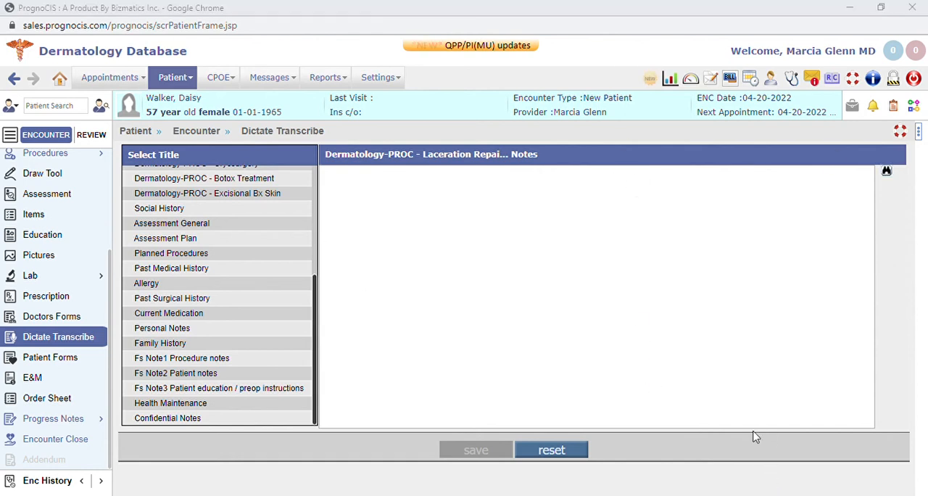
click(751, 478)
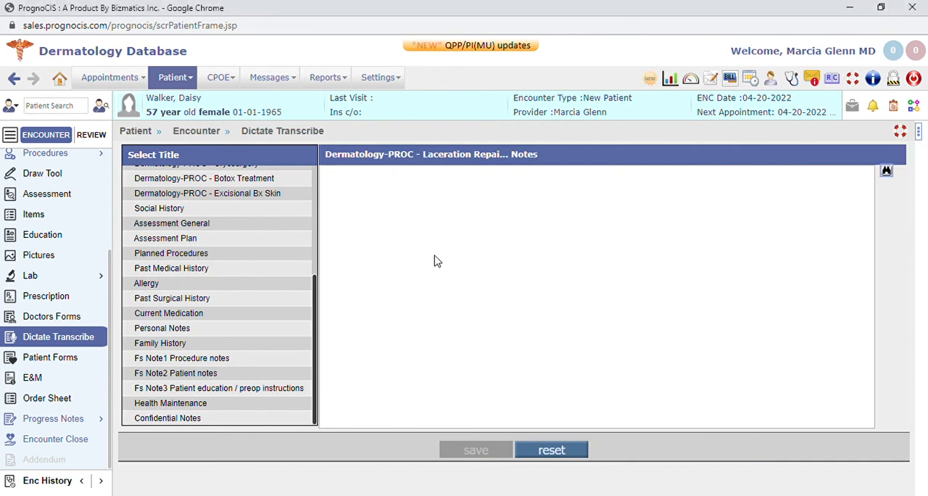
scroll(183, 261, up, 4)
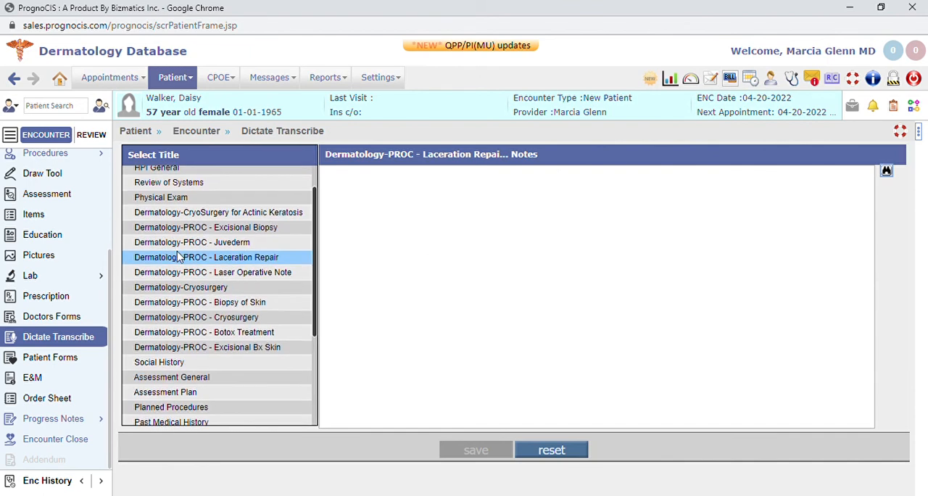
scroll(69, 192, up, 3)
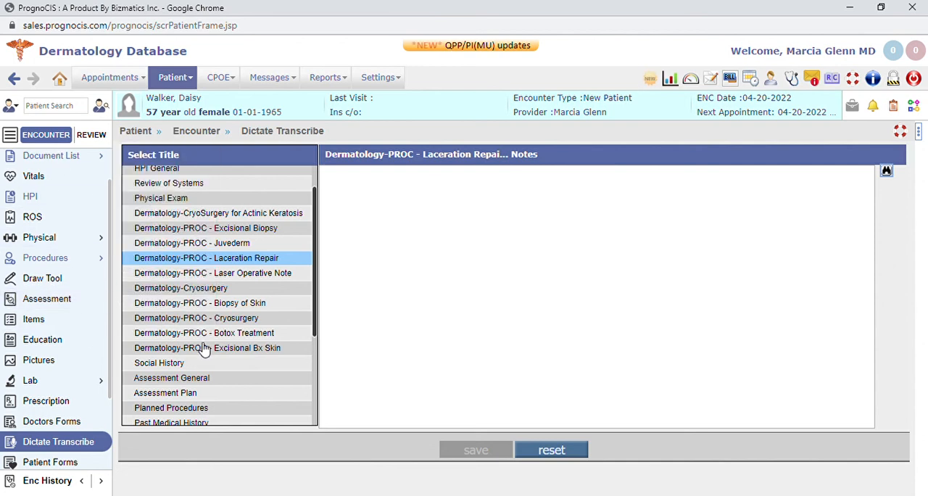
scroll(92, 354, down, 2)
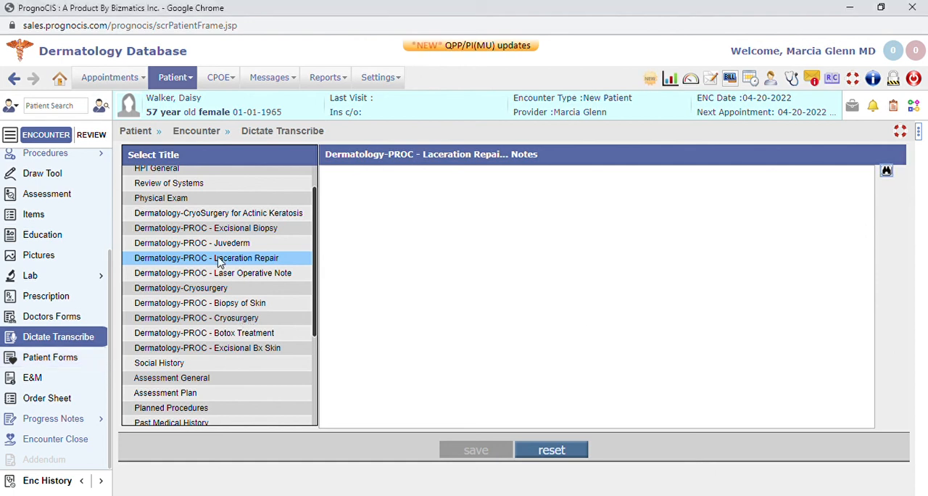
scroll(231, 236, up, 2)
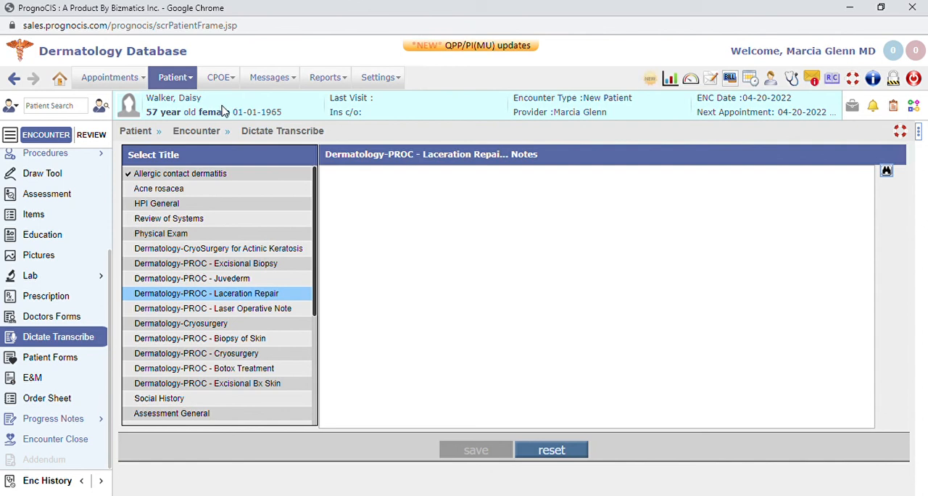
Open the Attach Center to view the documents in the scan folder
click(187, 80)
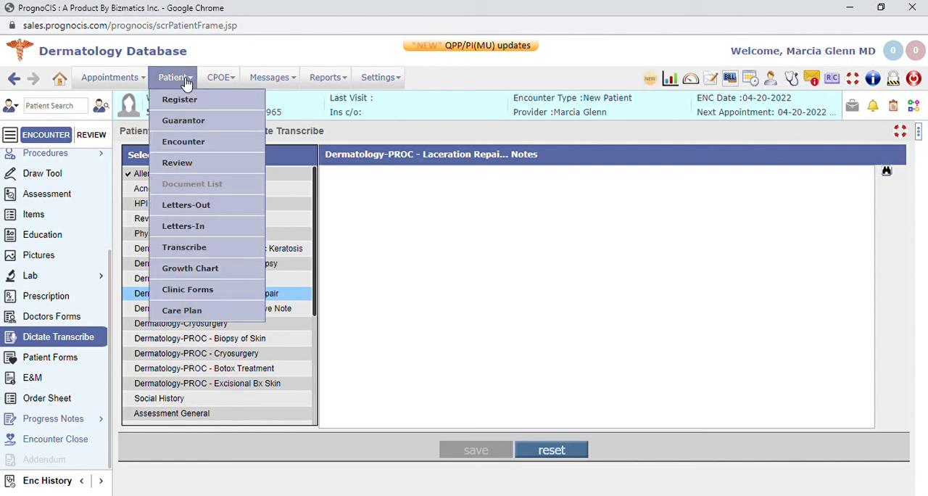
click(279, 81)
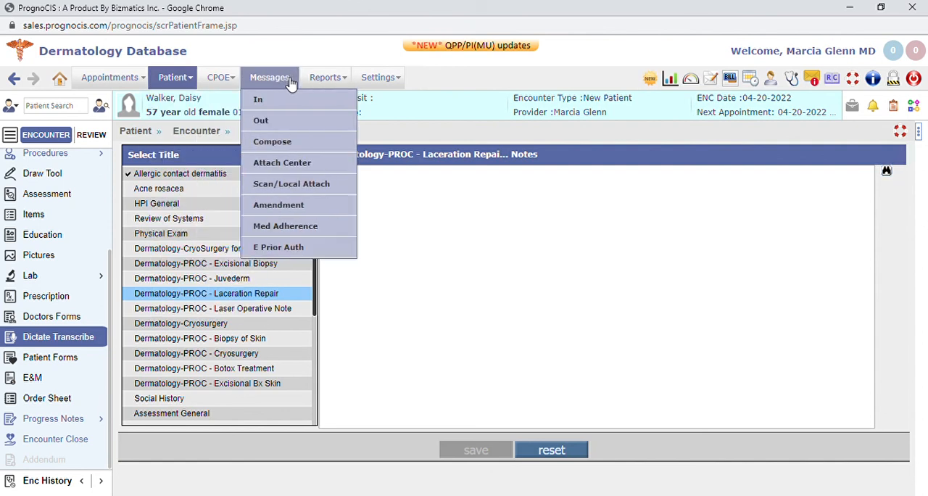
click(290, 167)
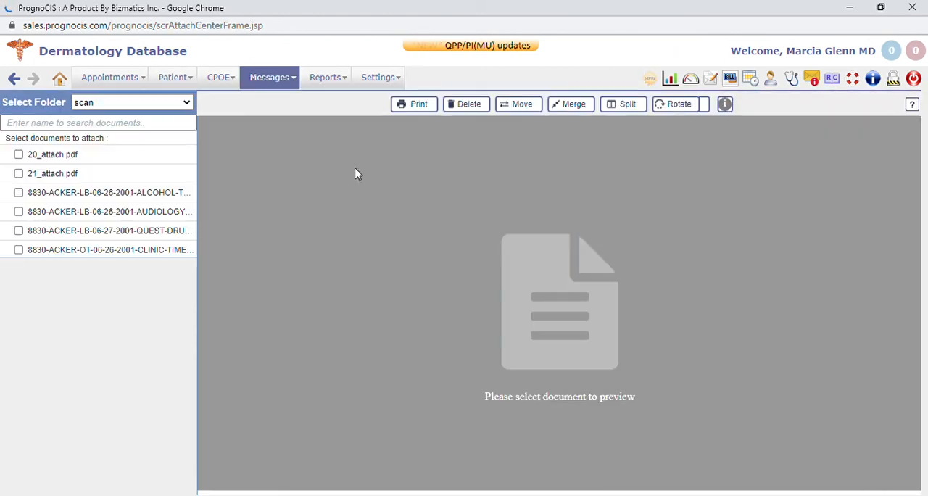
click(289, 85)
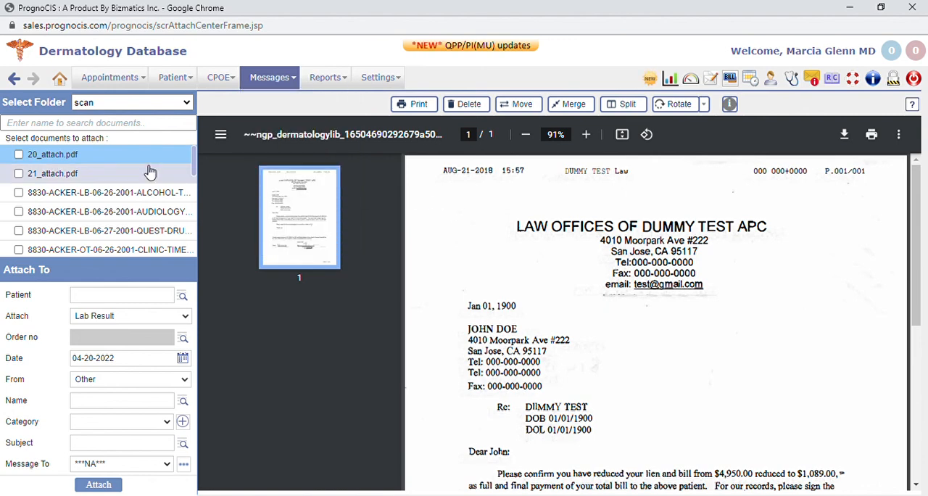
Preview the 06-26-2001 alcohol test and 06-27-2001 Quest drug test documents in the scan folder, and return to the home appointments schedule
scroll(492, 207, down, 5)
click(95, 190)
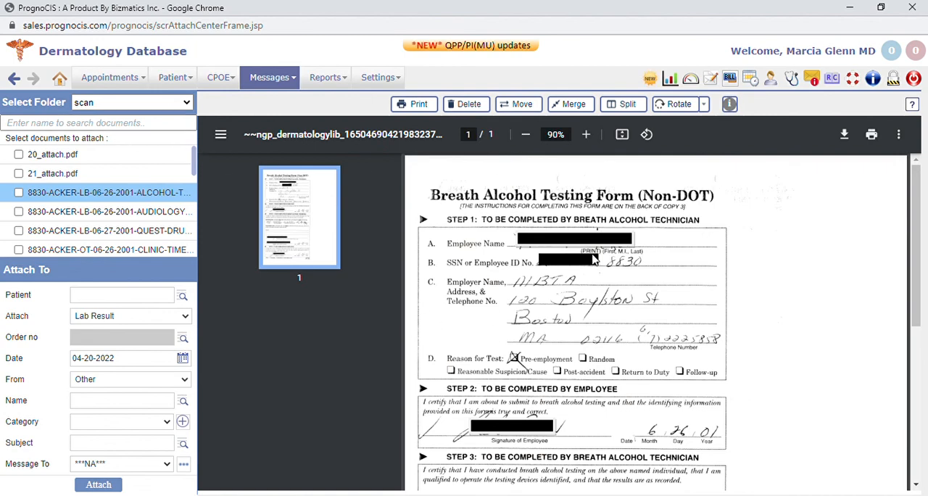
click(173, 230)
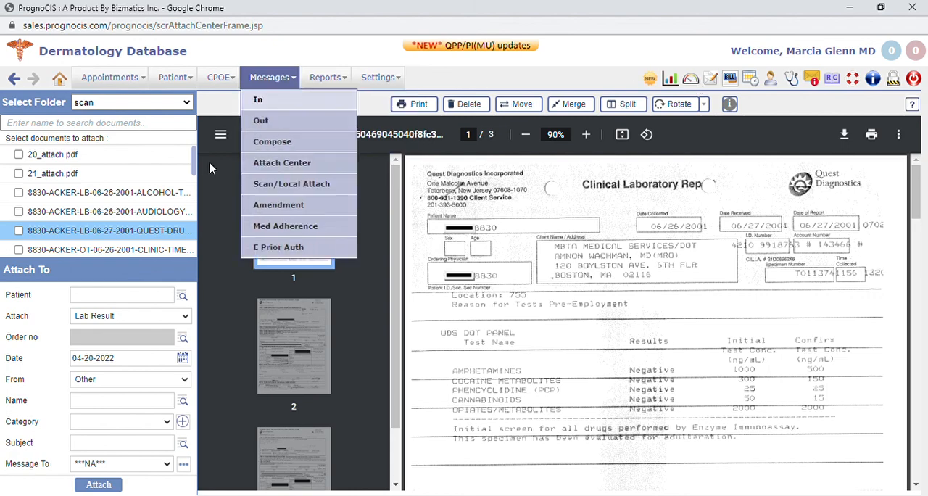
click(60, 79)
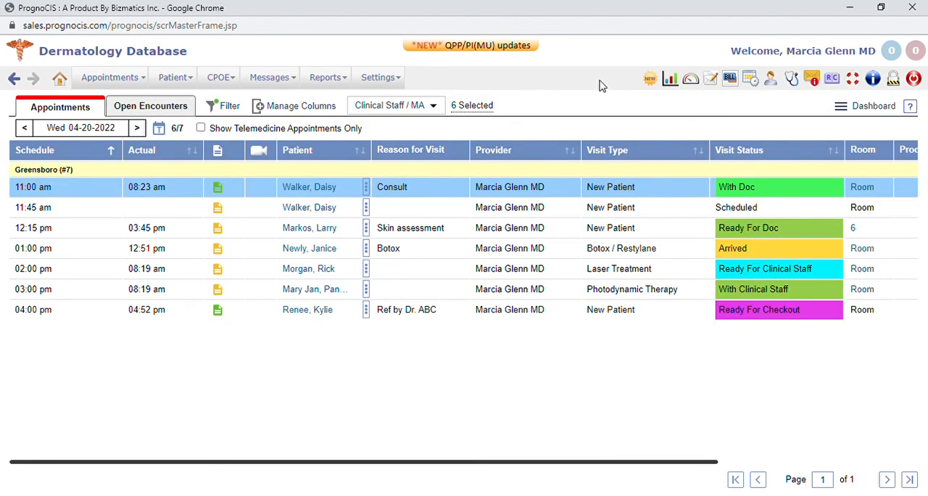